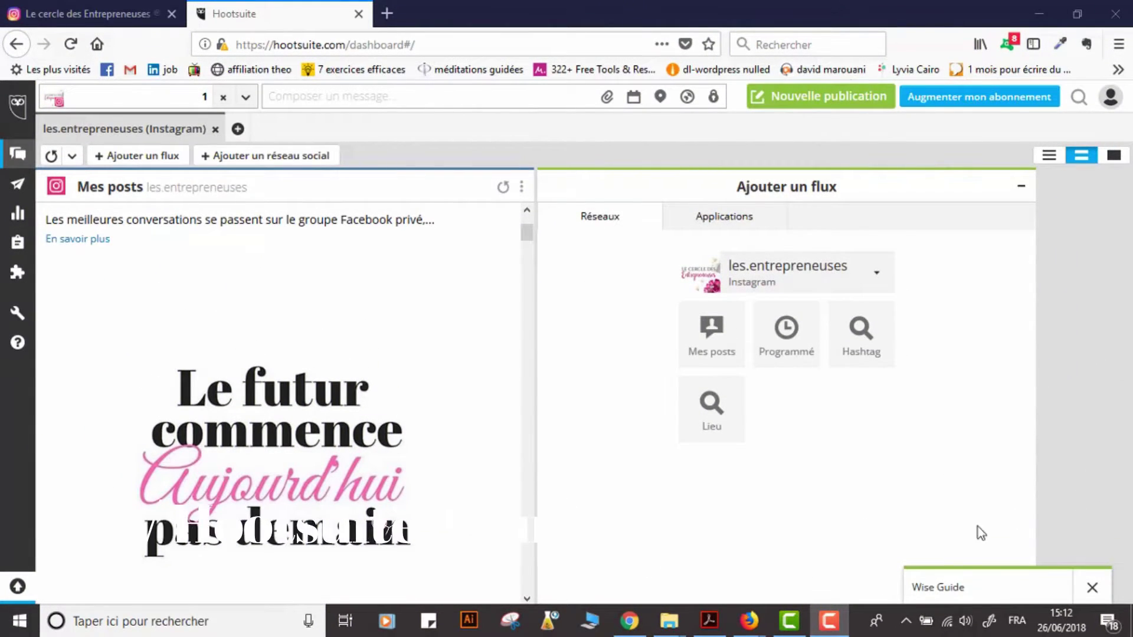
Step: Search Google for "hootsuite" in the other browser window and open the French Hootsuite website
mouse_move(20, 109)
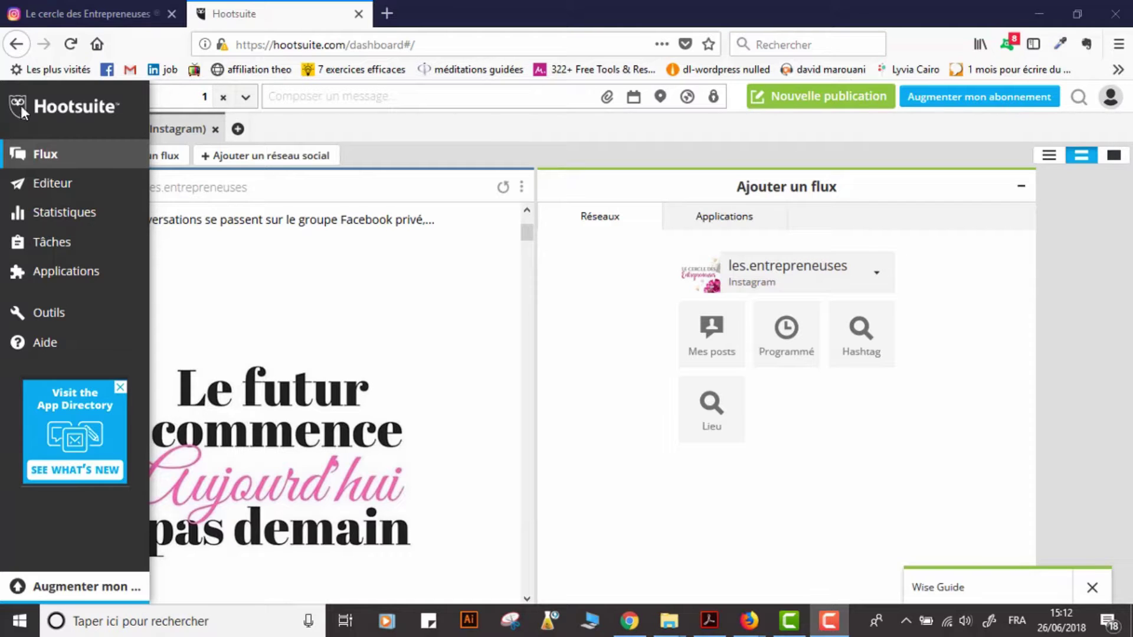
click(748, 621)
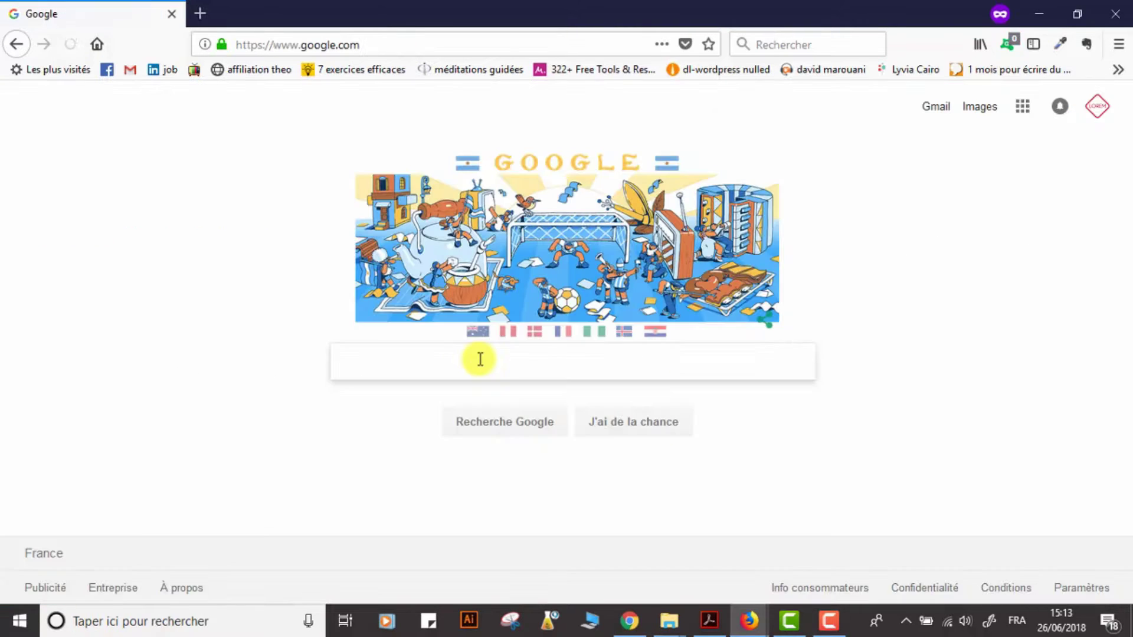
click(481, 360)
text(h)
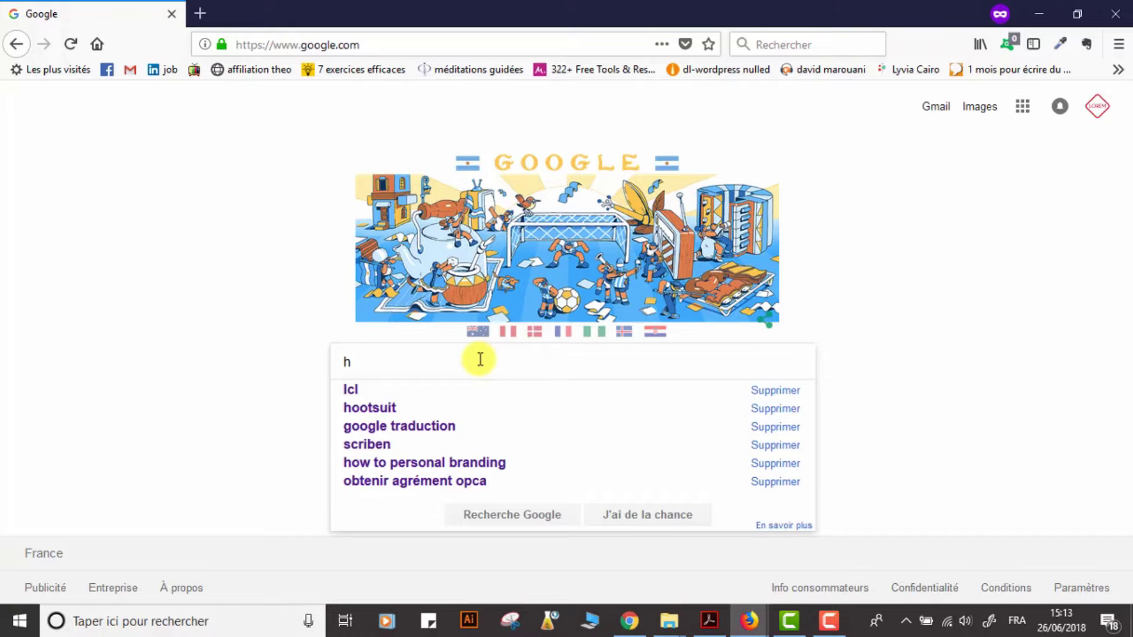
text(ootsuit)
key(Return)
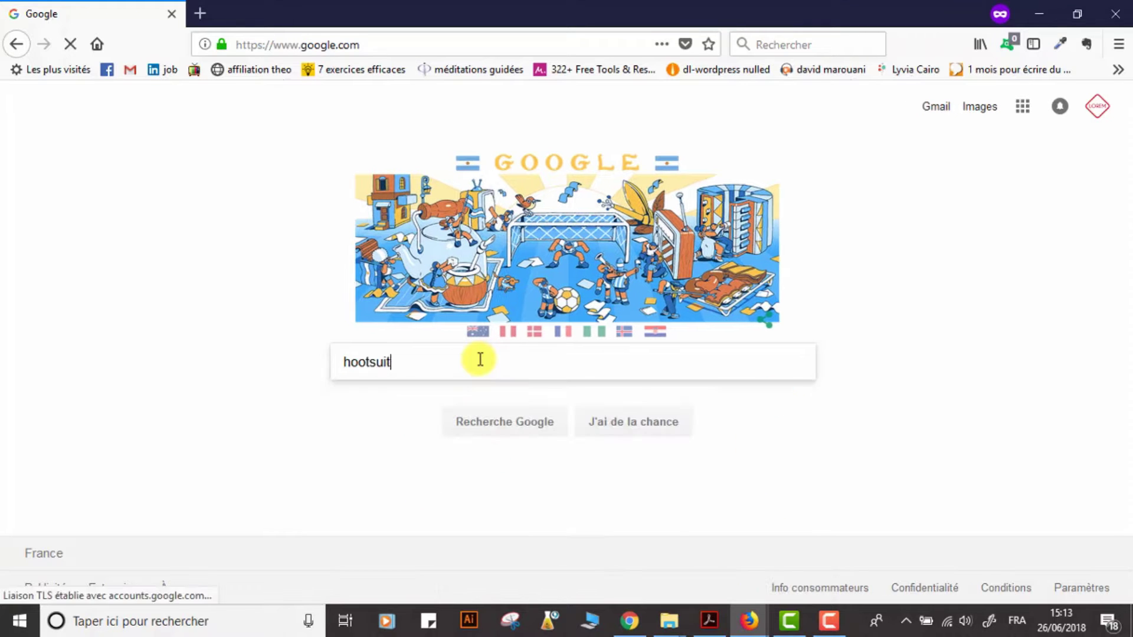
text(e)
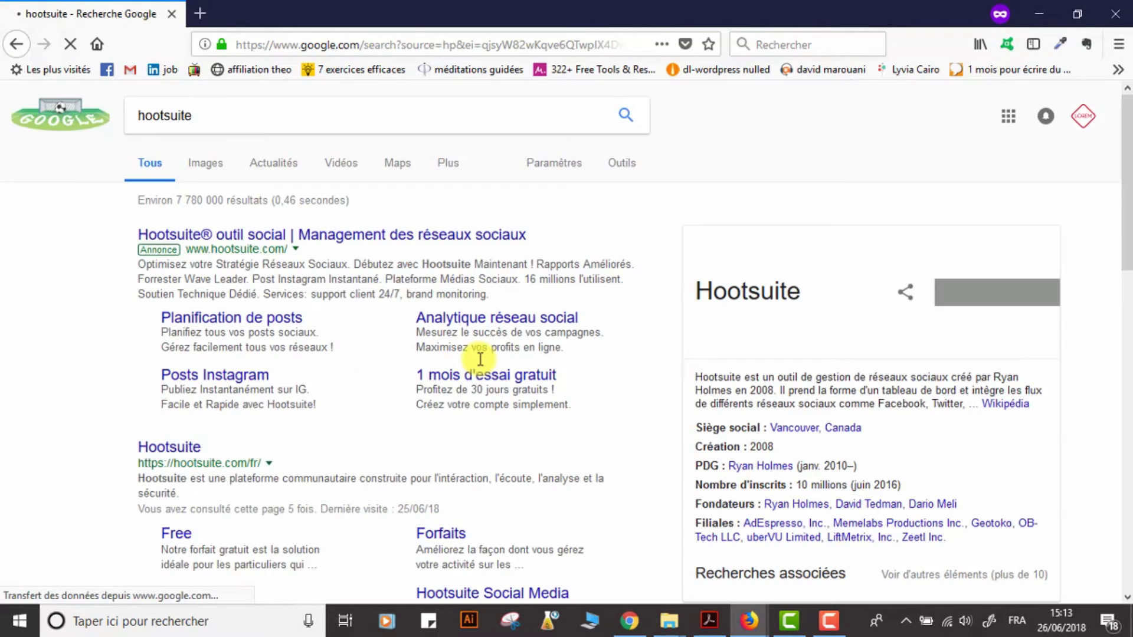
scroll(348, 373, down, 5)
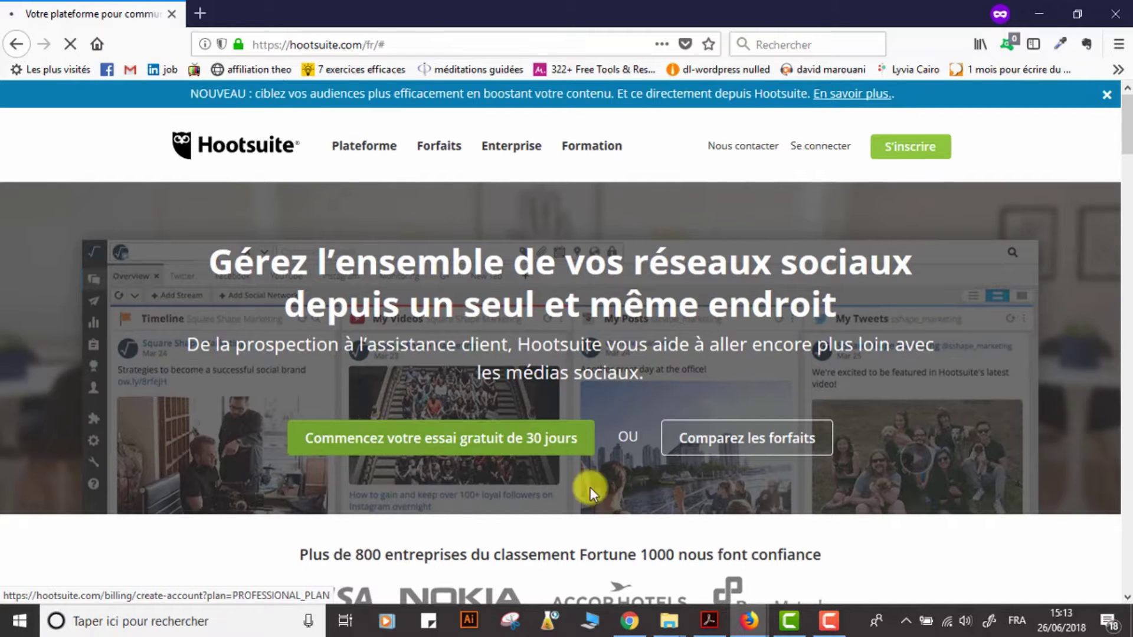
Step: Open the Free plan's account creation page and show the option to sign up with a social media profile
mouse_move(448, 152)
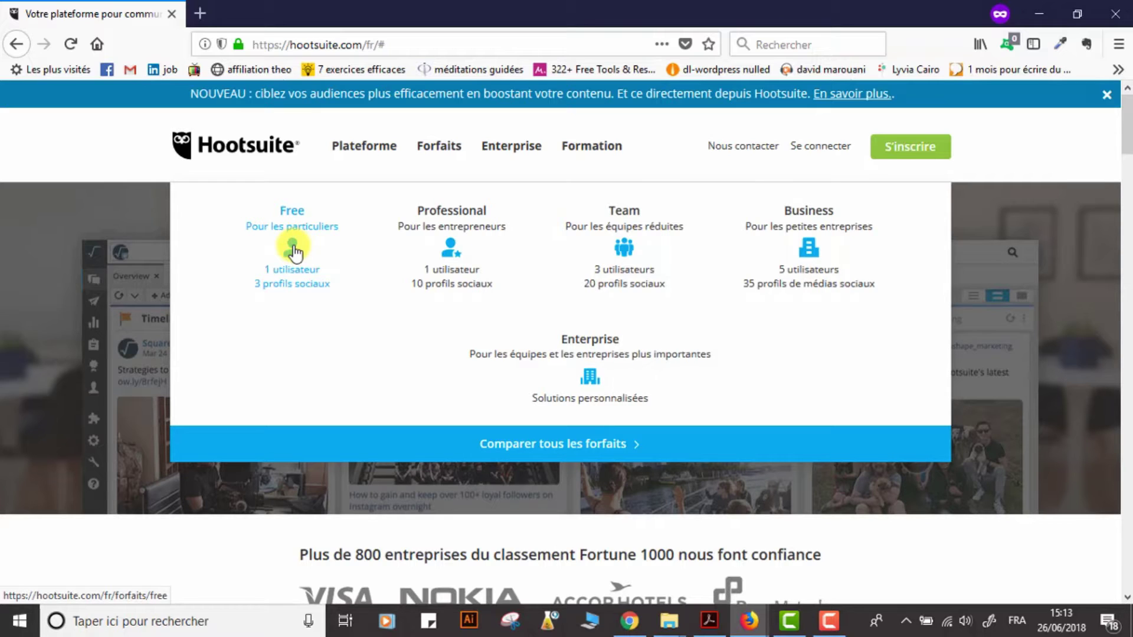
click(295, 251)
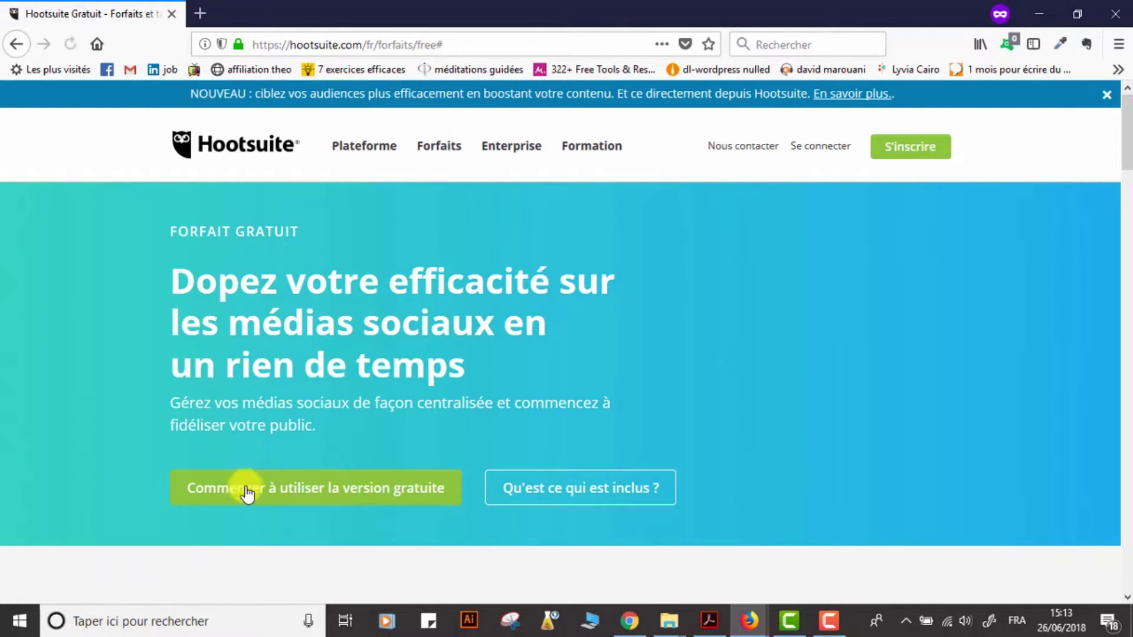
click(289, 493)
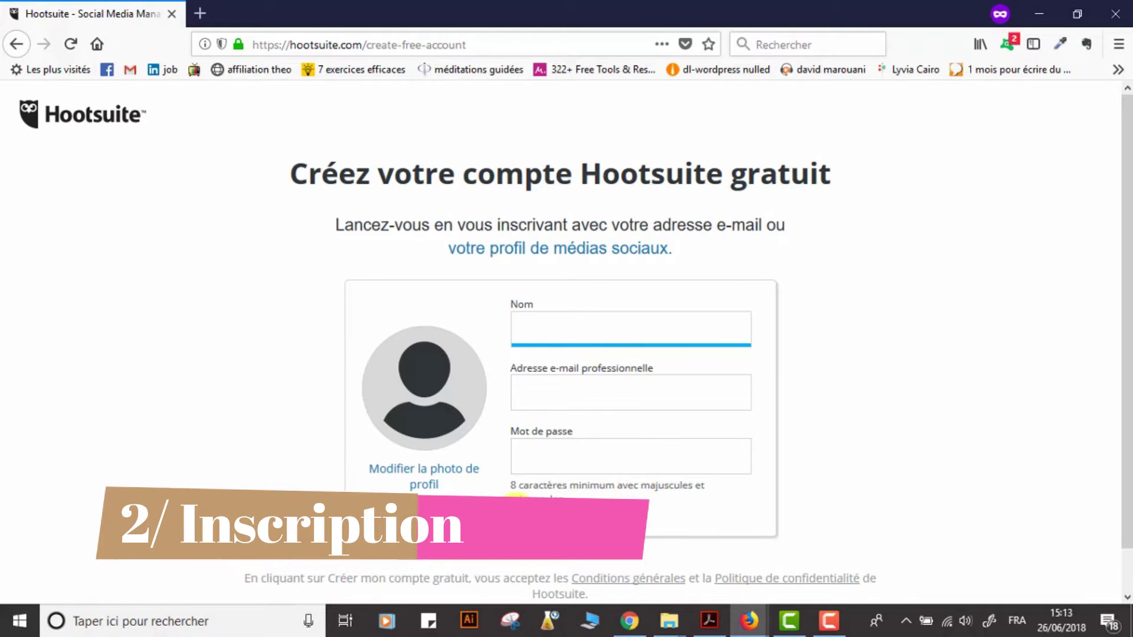
click(550, 257)
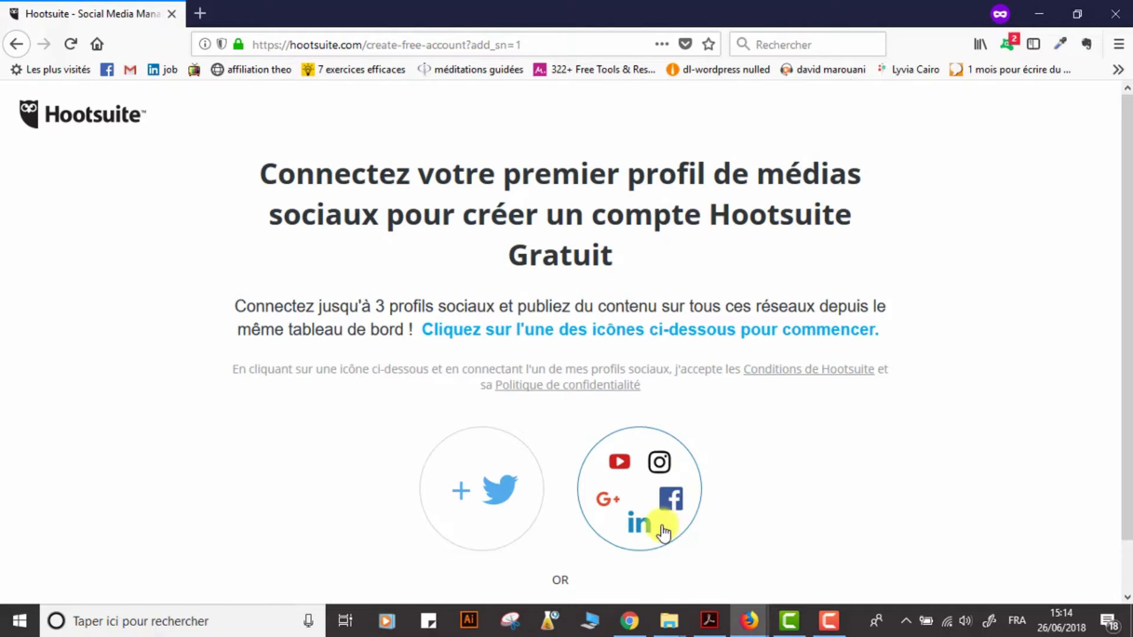
scroll(717, 485, down, 1)
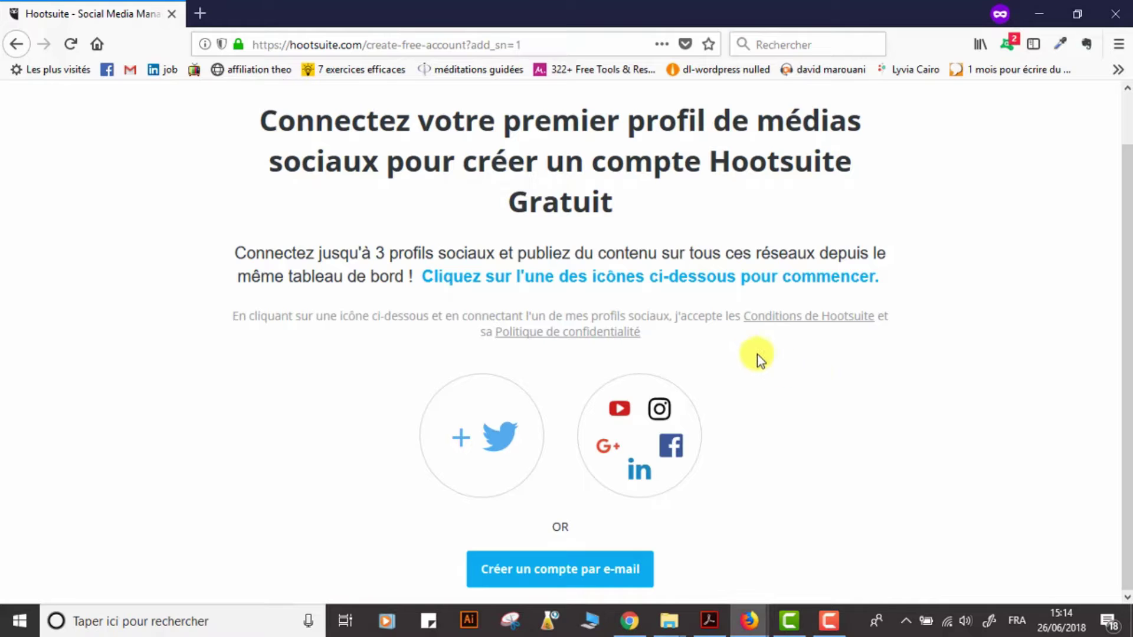
Step: Return to the Hootsuite dashboard window and look through the posts in the Mes posts stream
mouse_move(749, 611)
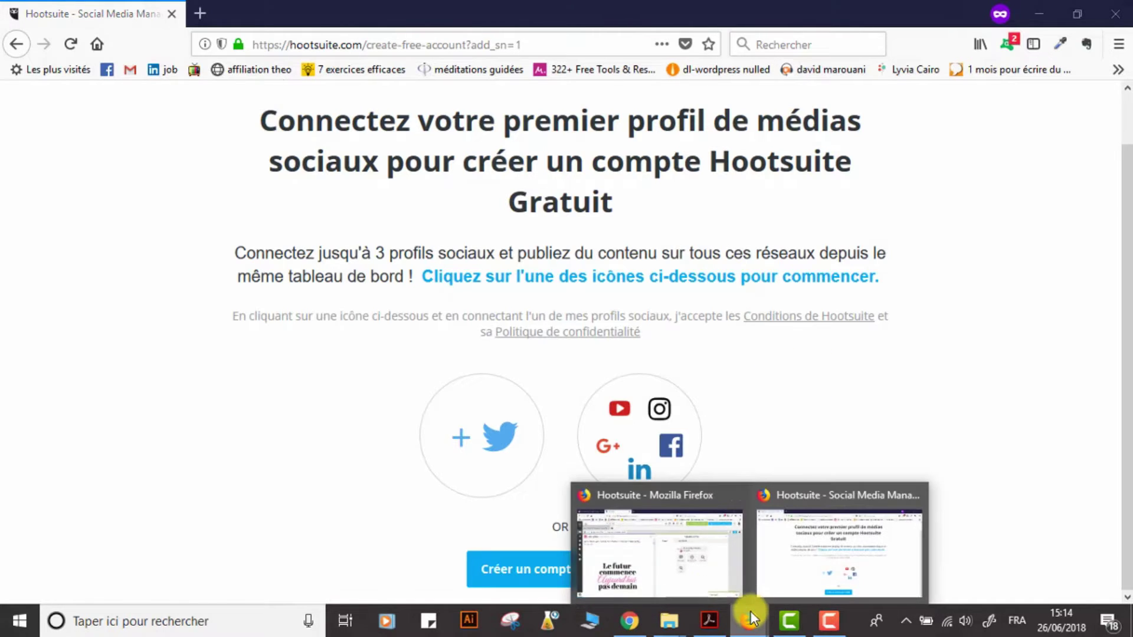
click(652, 553)
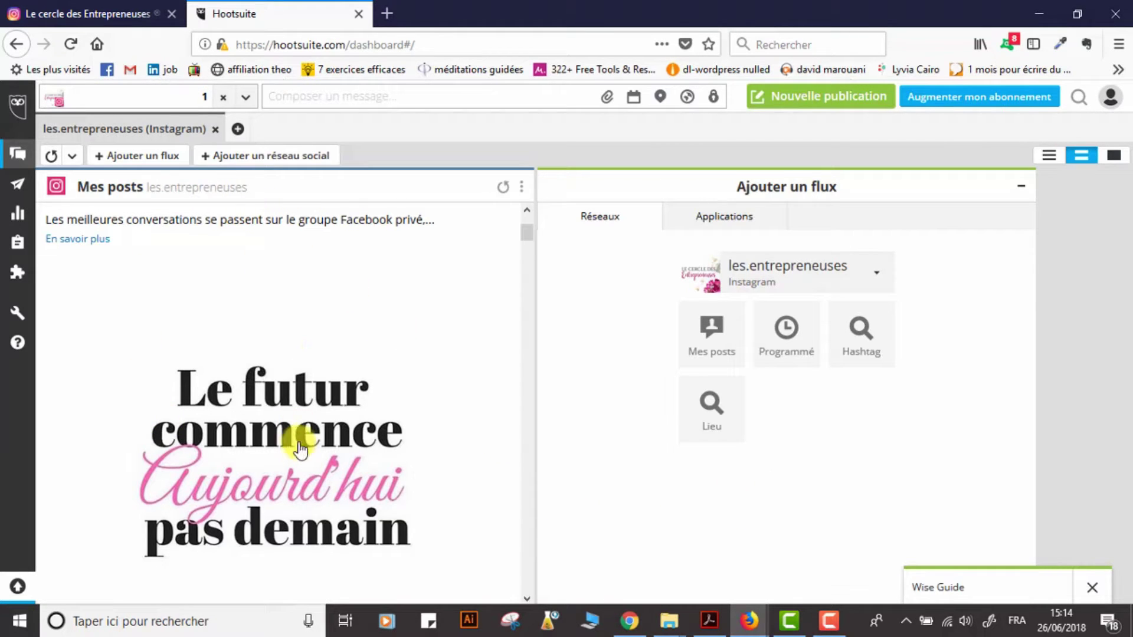
scroll(264, 305, down, 15)
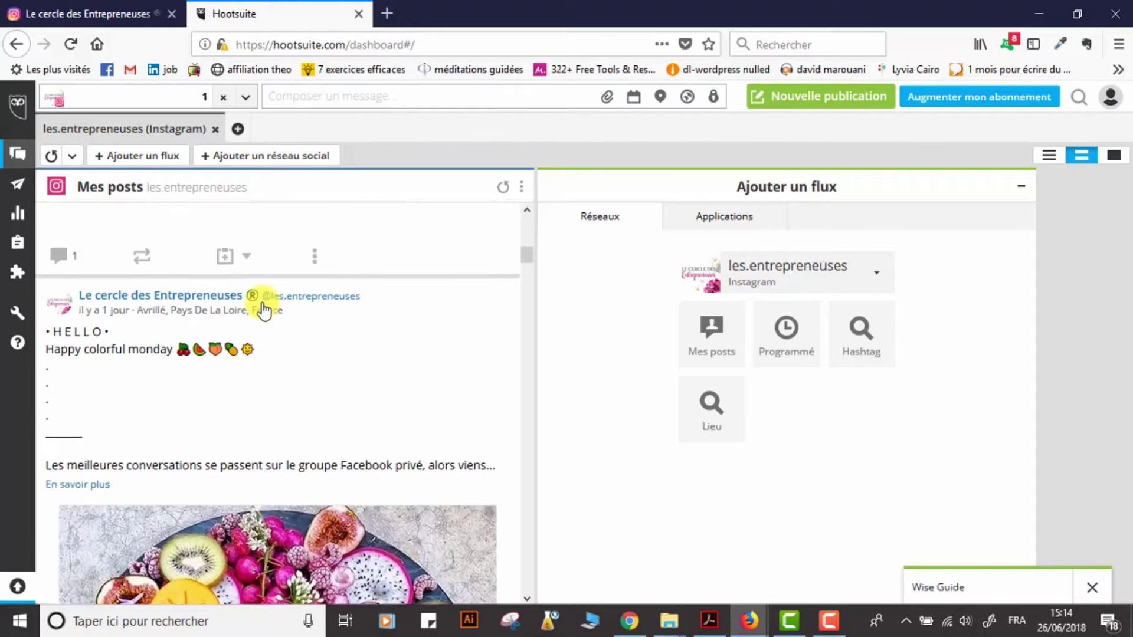
scroll(286, 380, up, 10)
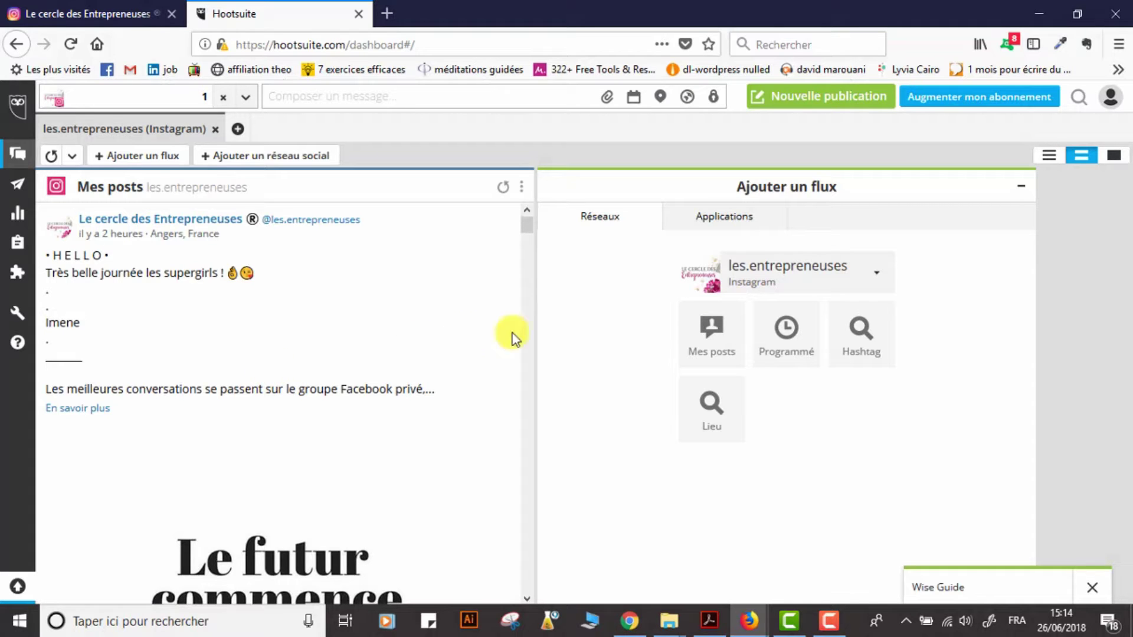
Step: Add a Programmé stream and a Hashtag stream for "entrepreneuse" to the les.entrepreneuses Instagram board
click(784, 336)
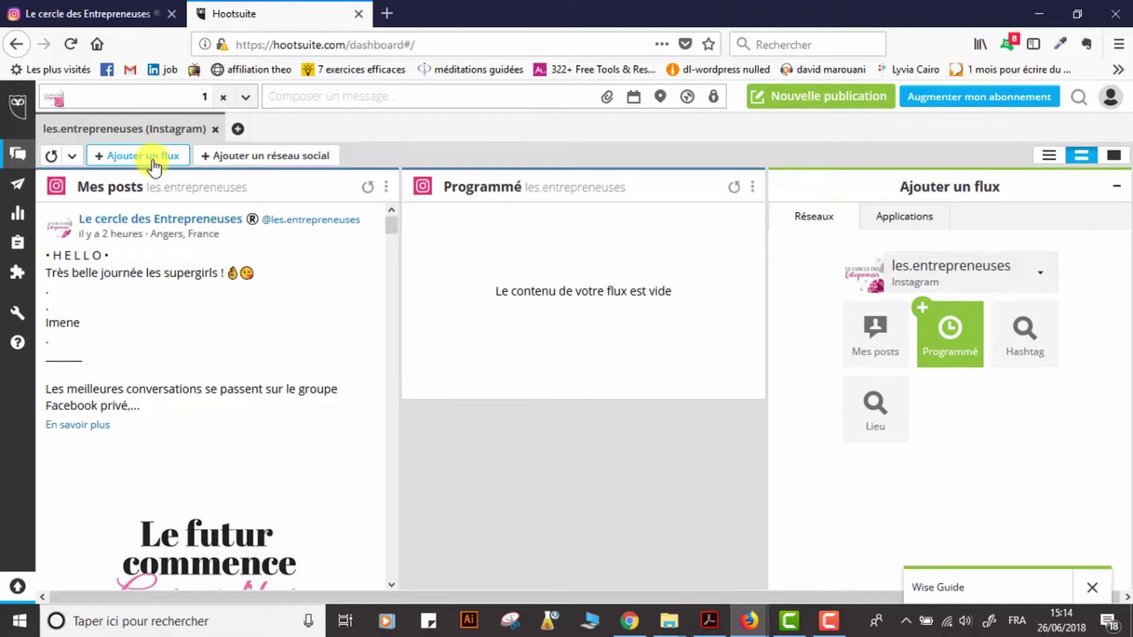
click(1030, 351)
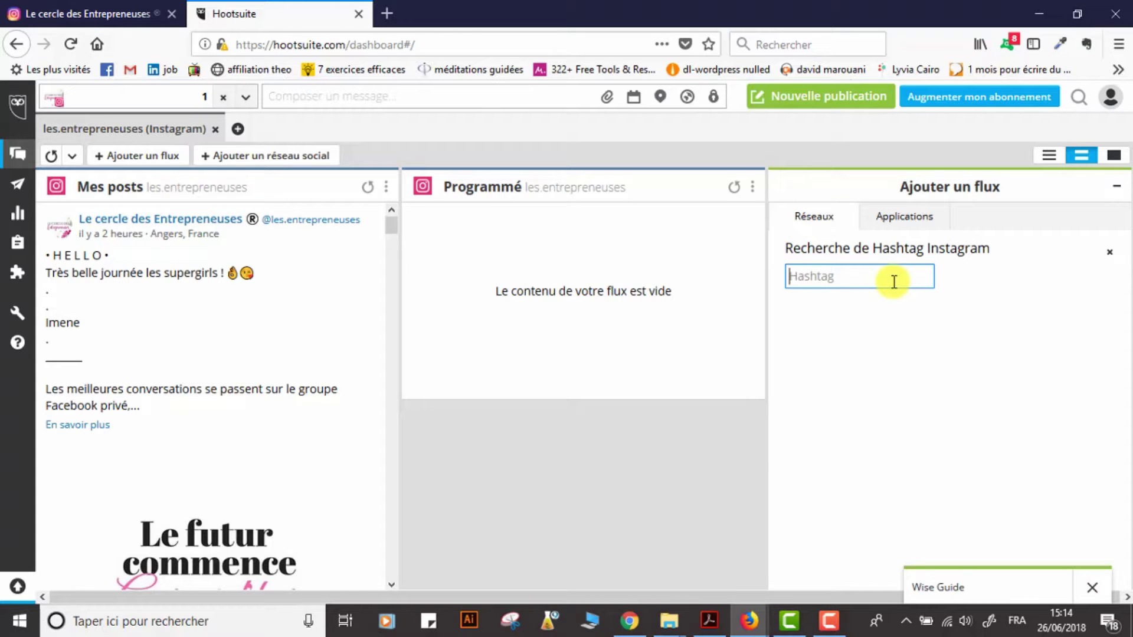
text(en)
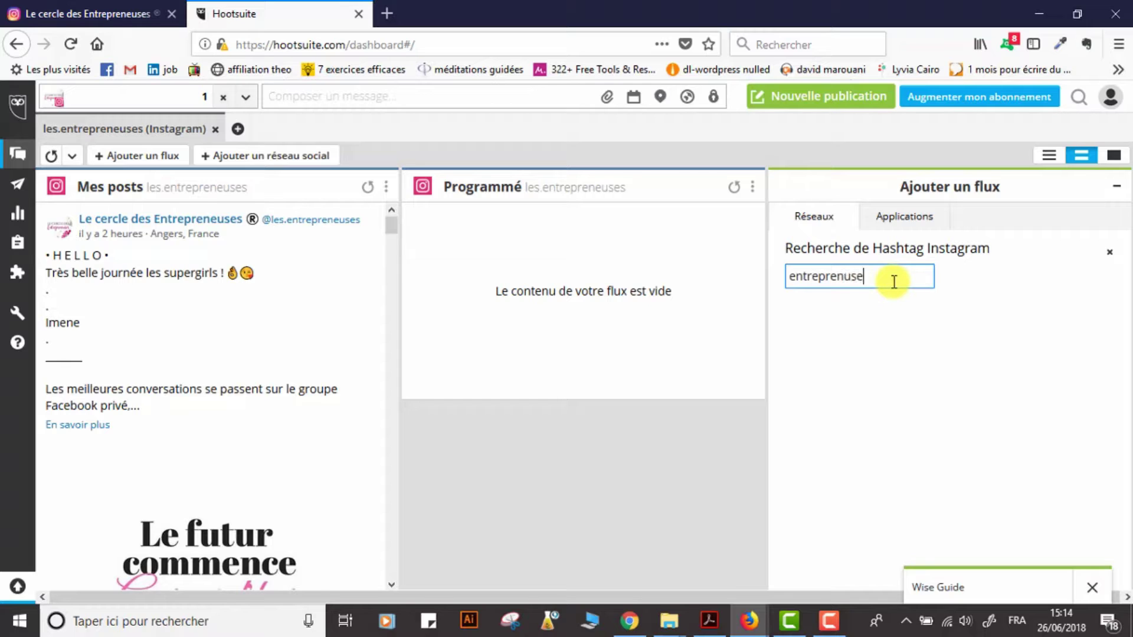
text(treprenuse)
key(BackSpace)
key(BackSpace)
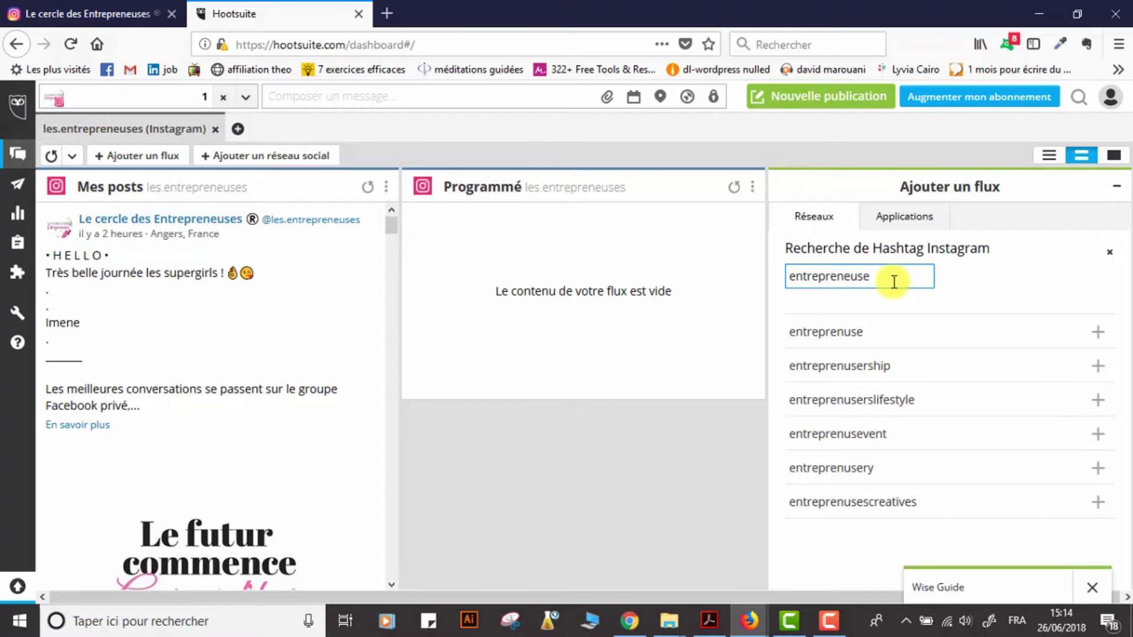
click(860, 332)
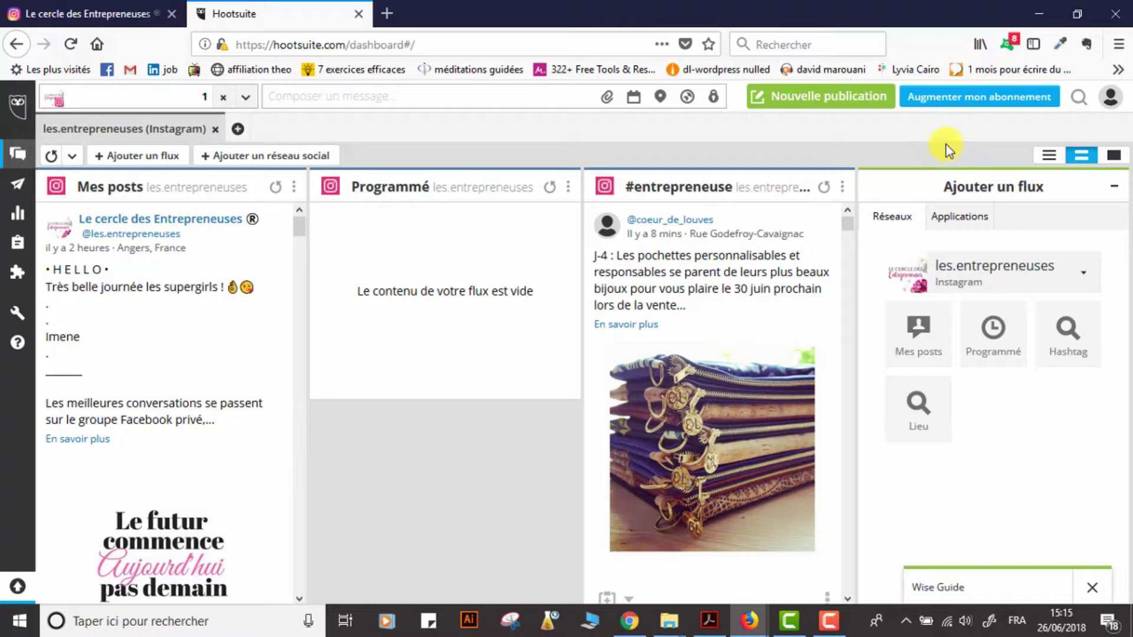
Step: Open the account's social network management page and start adding a private network
click(1110, 100)
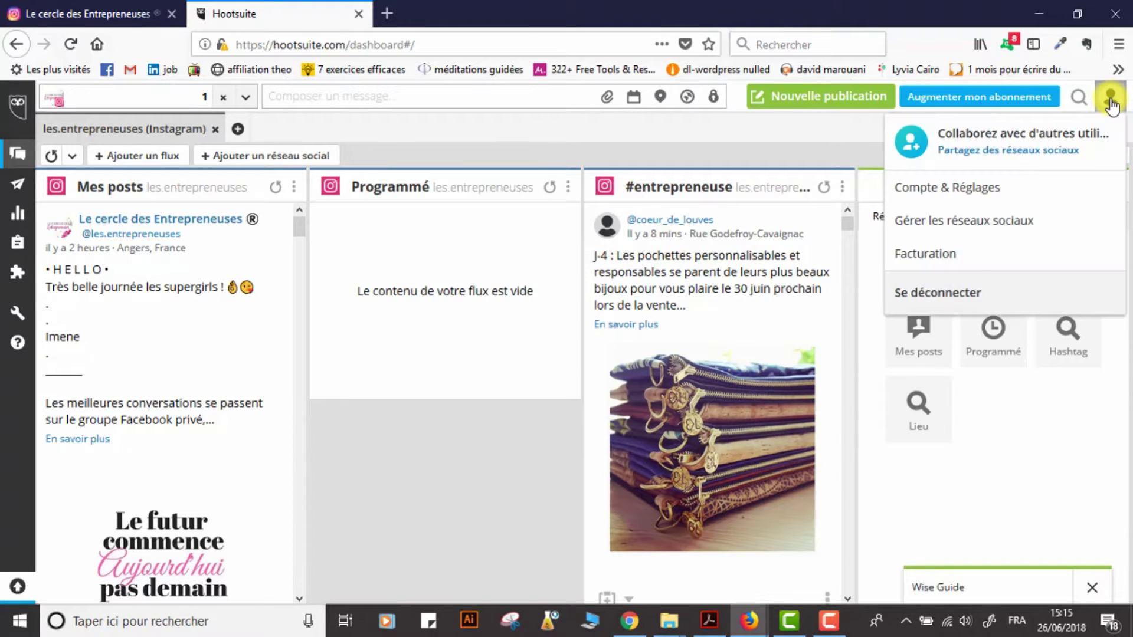
click(943, 227)
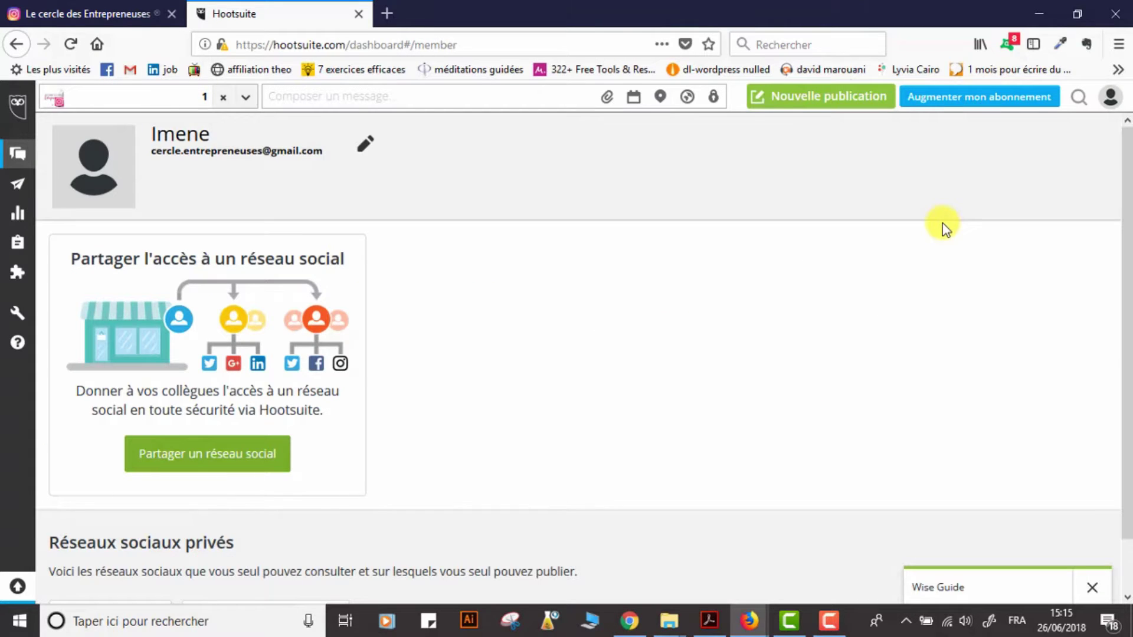
scroll(627, 369, down, 1)
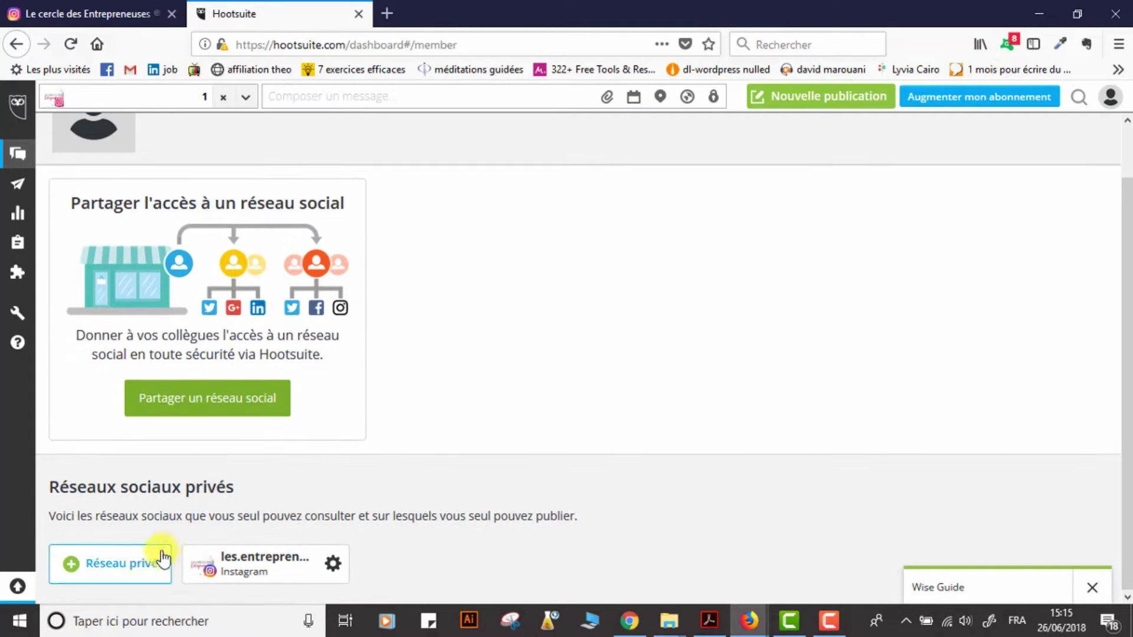
click(112, 567)
Step: Choose LinkedIn as the network to add and start connecting to it
click(447, 255)
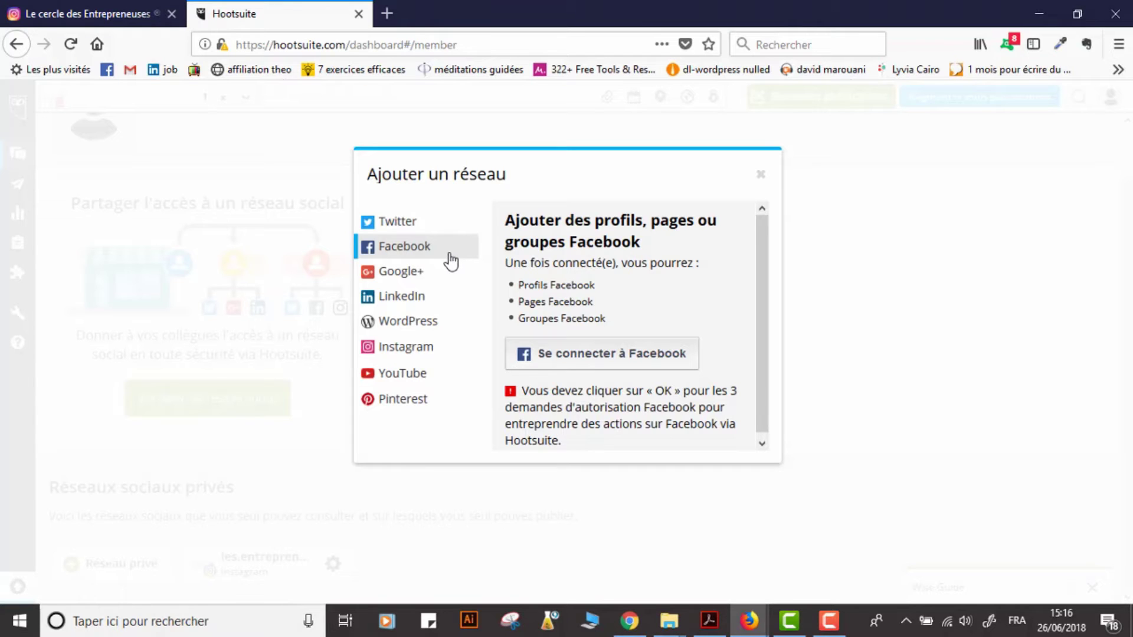
click(409, 300)
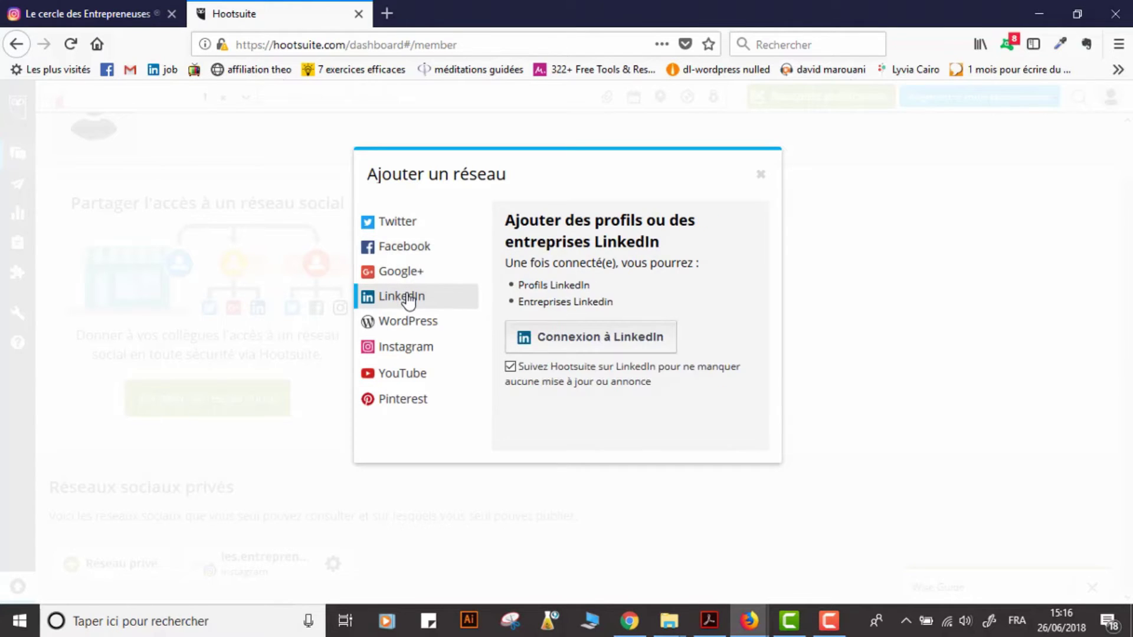
click(576, 340)
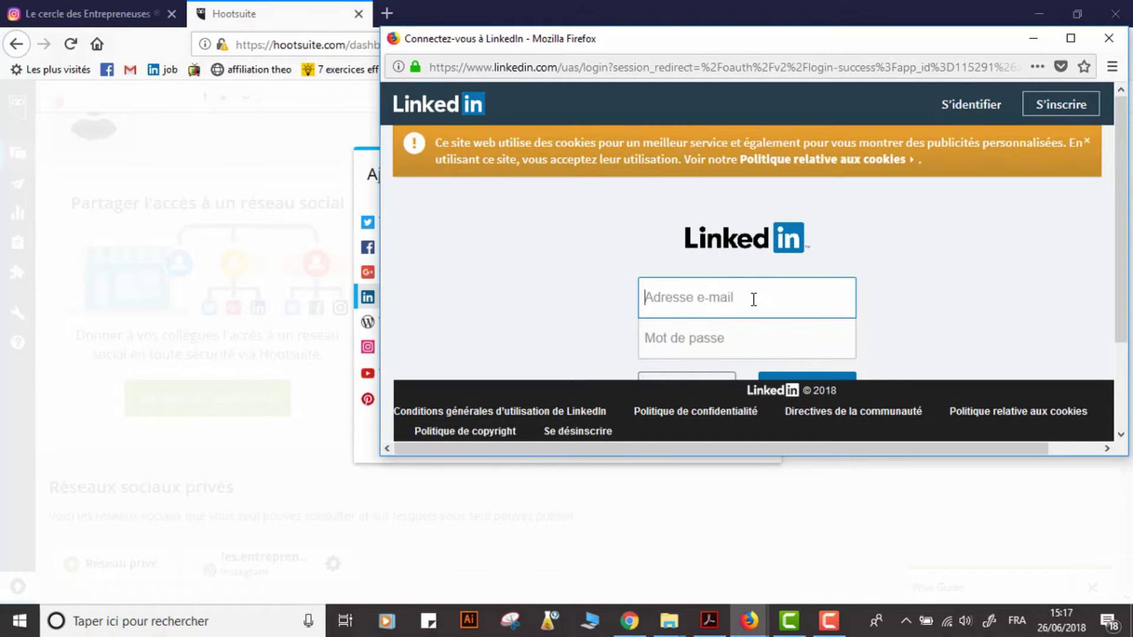
Step: Sign in to LinkedIn with the account's e-mail address and password
text(......)
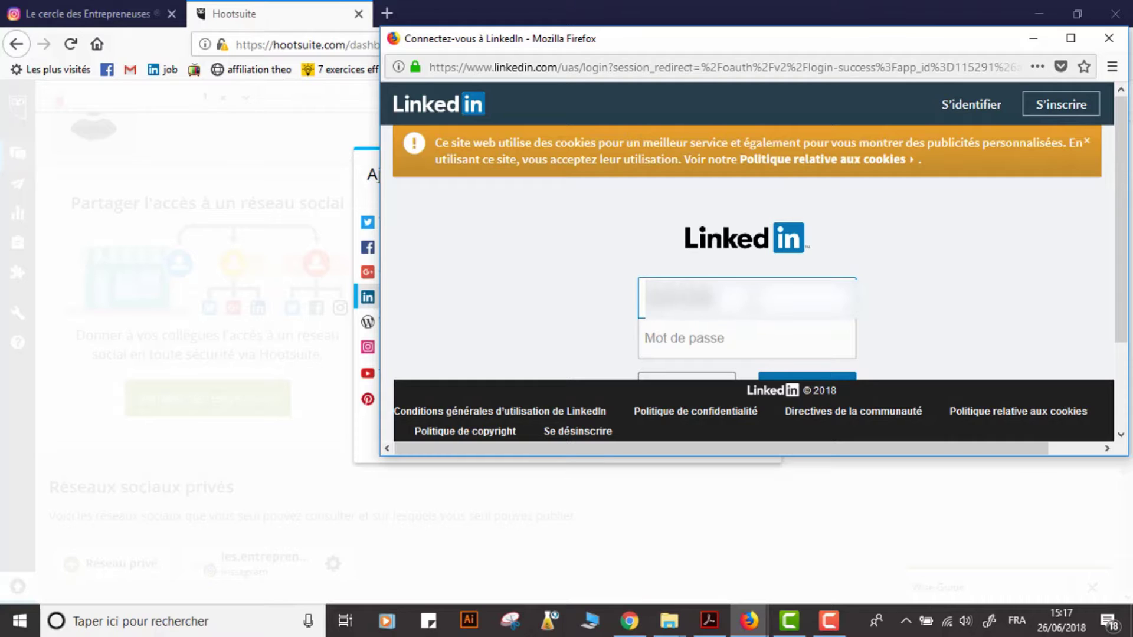
text(mail)
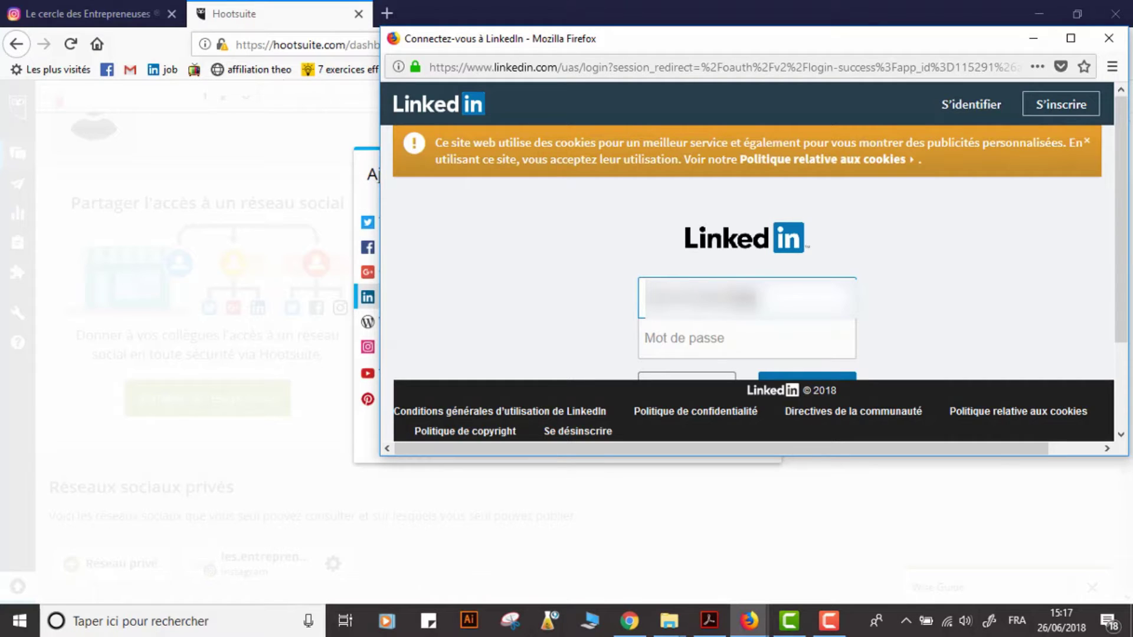
text(.com)
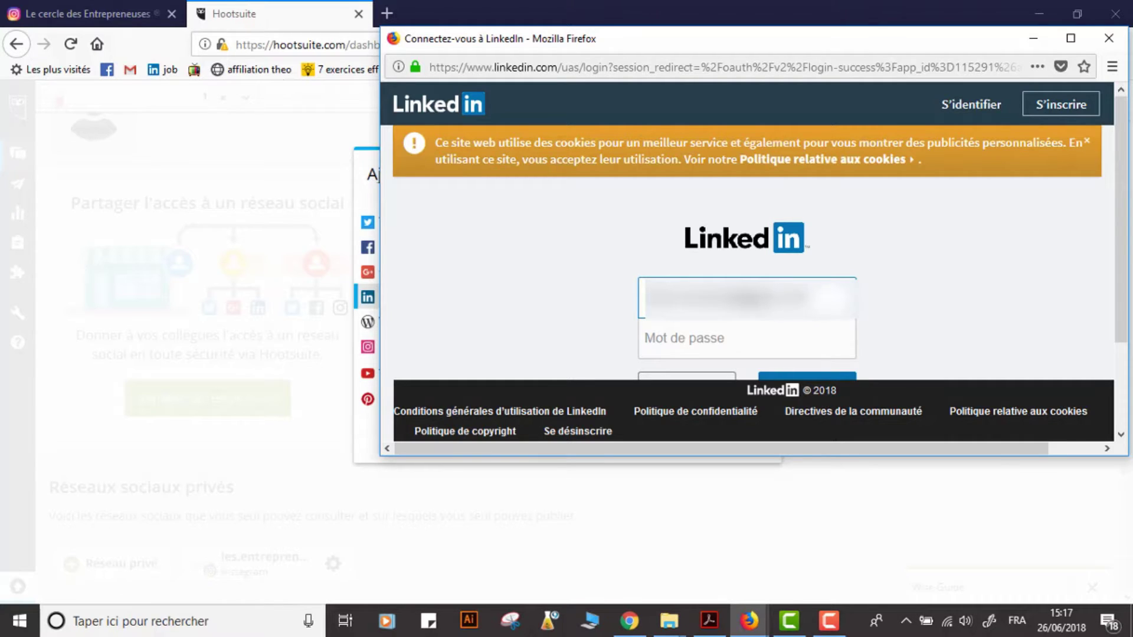
click(741, 339)
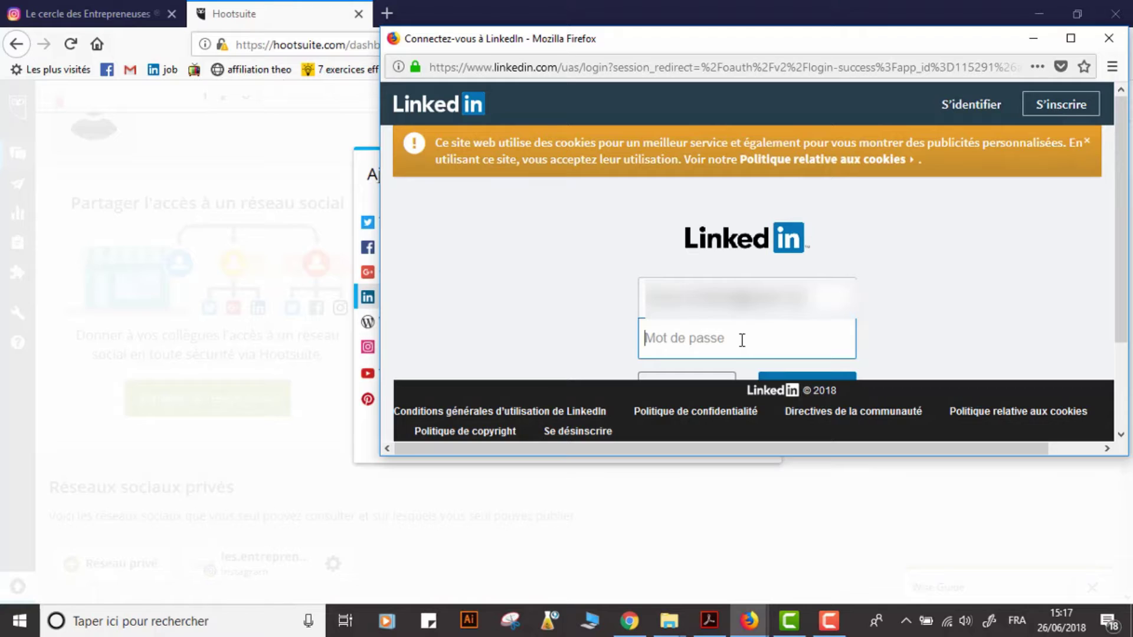
text(•••••••••••)
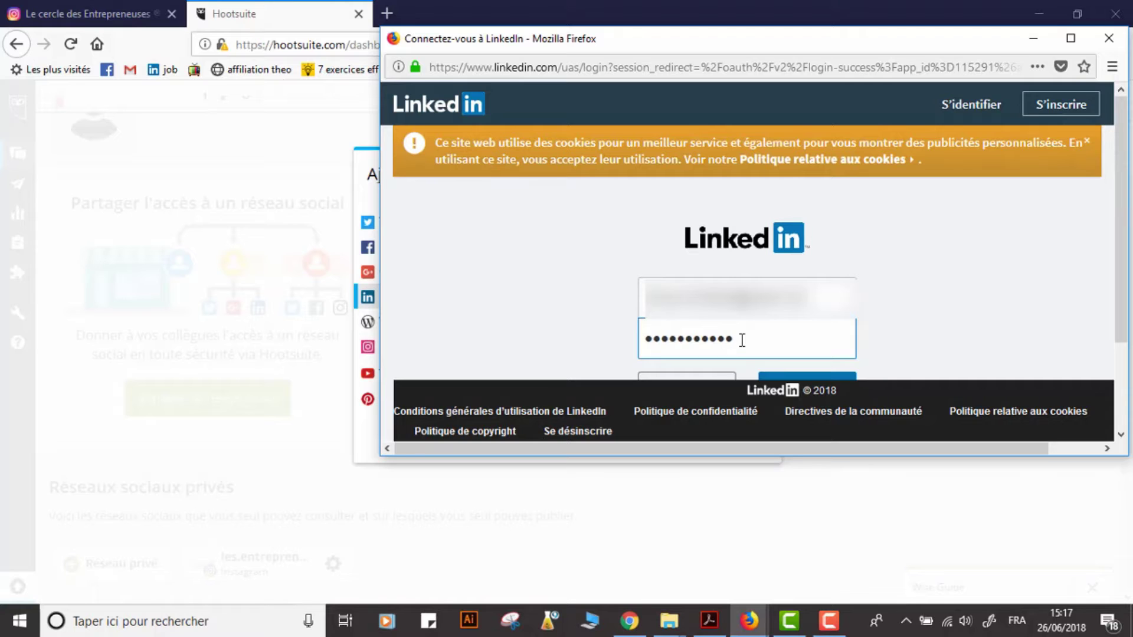
text(••••)
scroll(840, 322, down, 2)
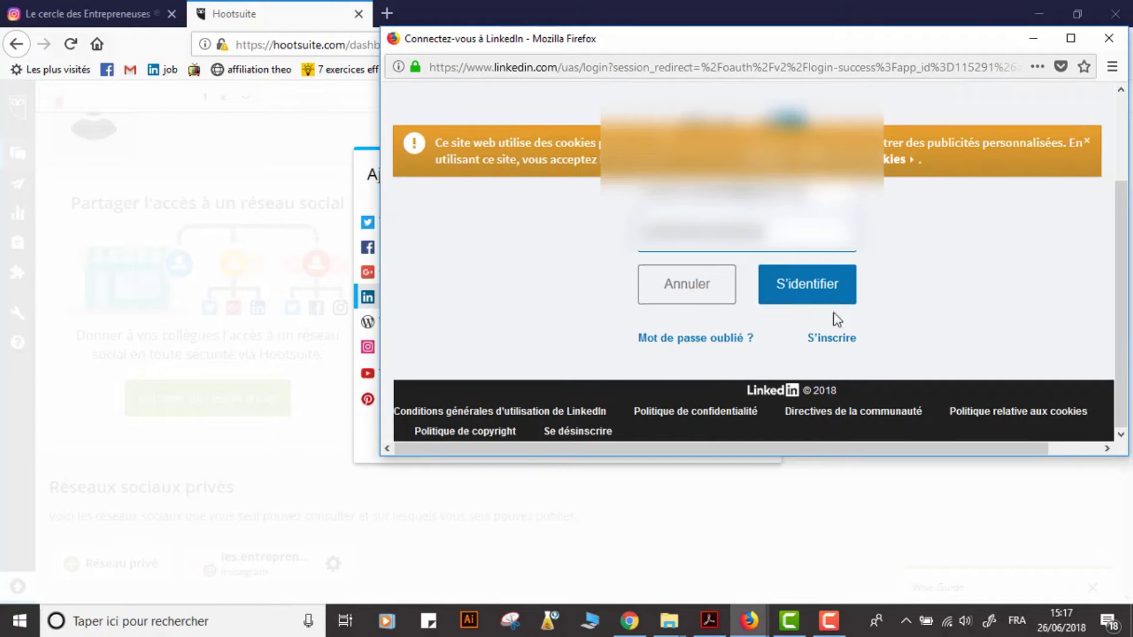
click(811, 289)
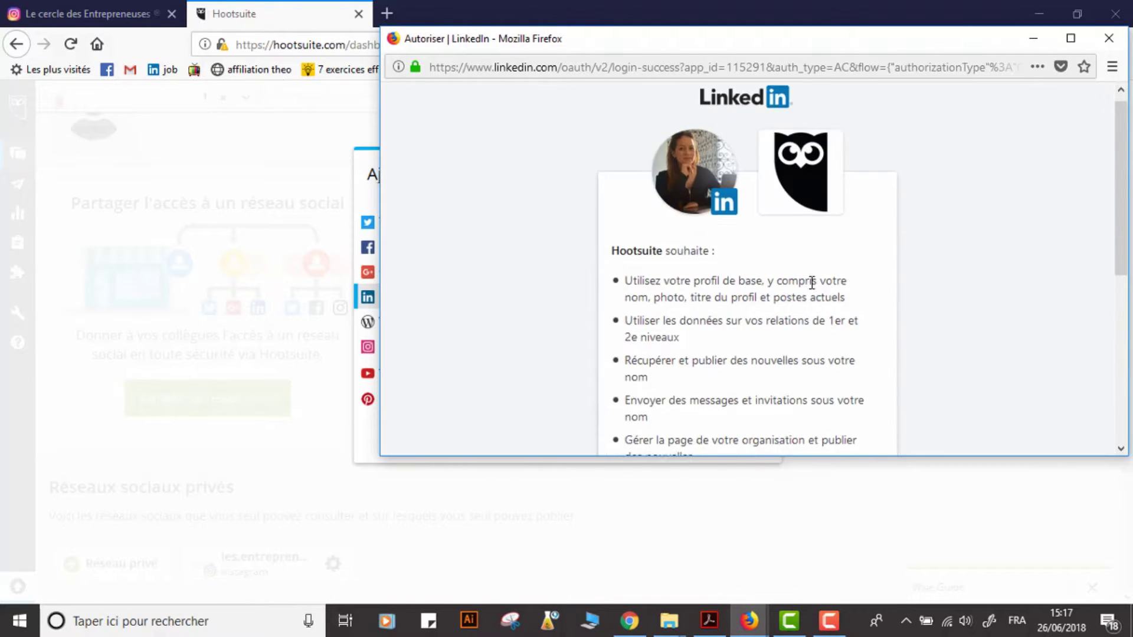
Step: Review the LinkedIn permissions Hootsuite requests and authorize its access to the account
scroll(811, 282, down, 4)
scroll(797, 326, up, 4)
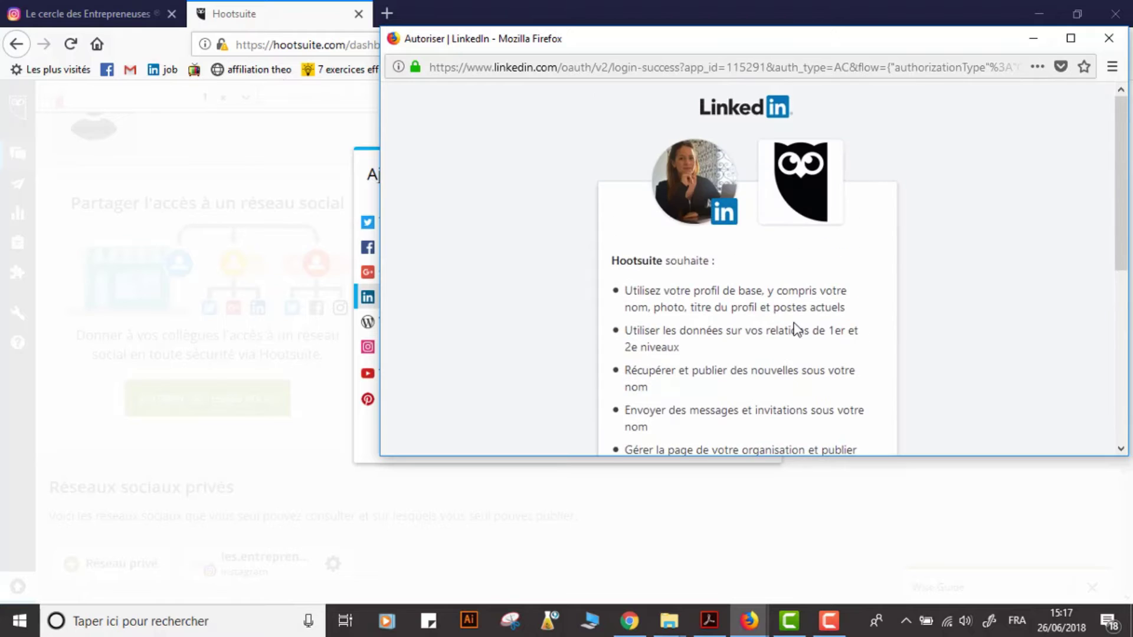
scroll(796, 329, down, 5)
click(822, 395)
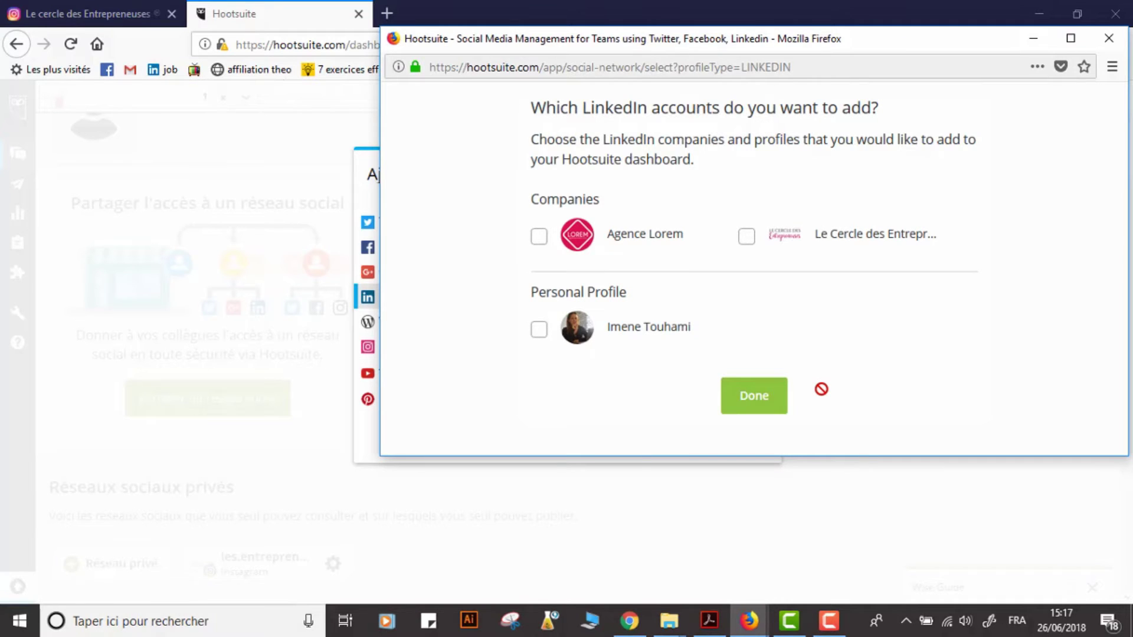
Step: Add the personal LinkedIn profile to the dashboard, without either of the company pages
click(539, 331)
click(753, 399)
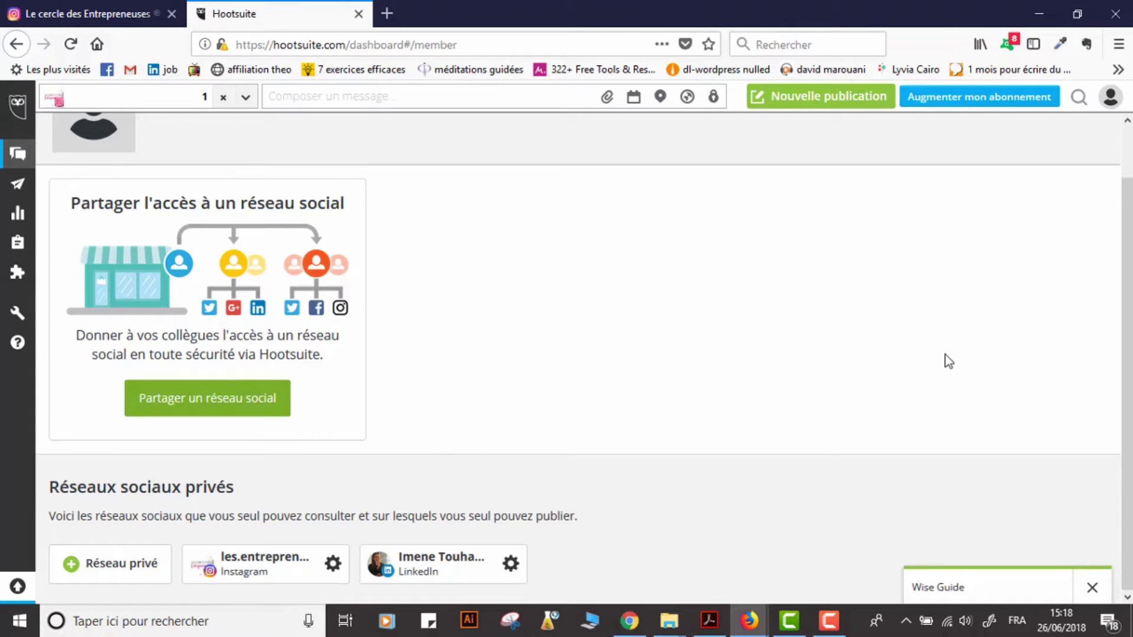
Step: Open the LinkedIn profile's streams and delete the Mes mises à jour stream
click(37, 157)
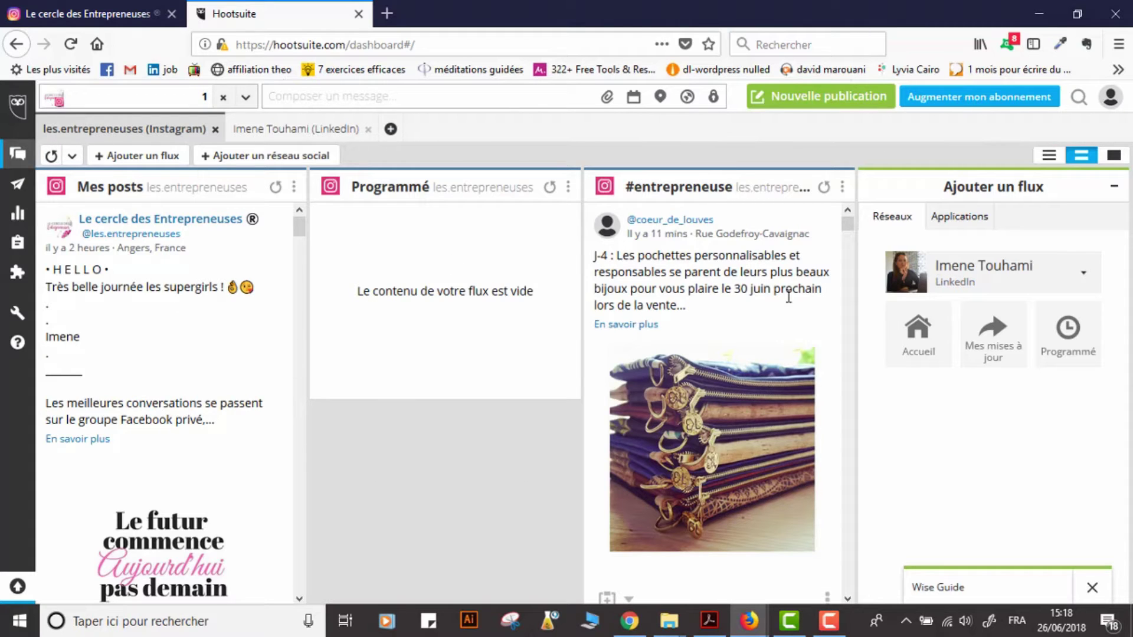
click(288, 131)
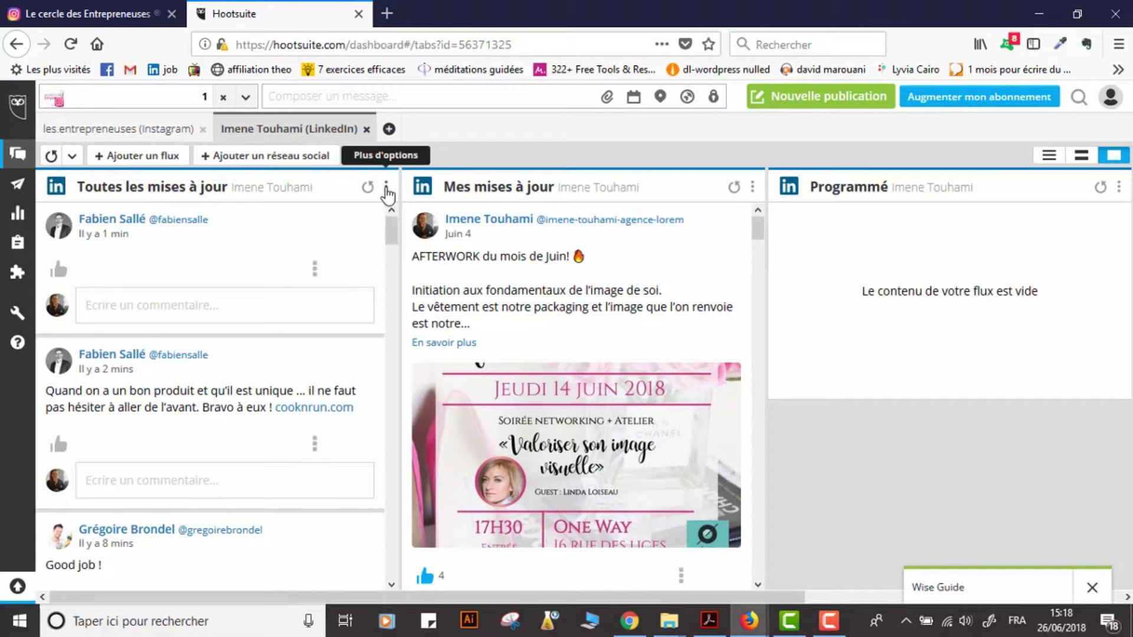
click(752, 187)
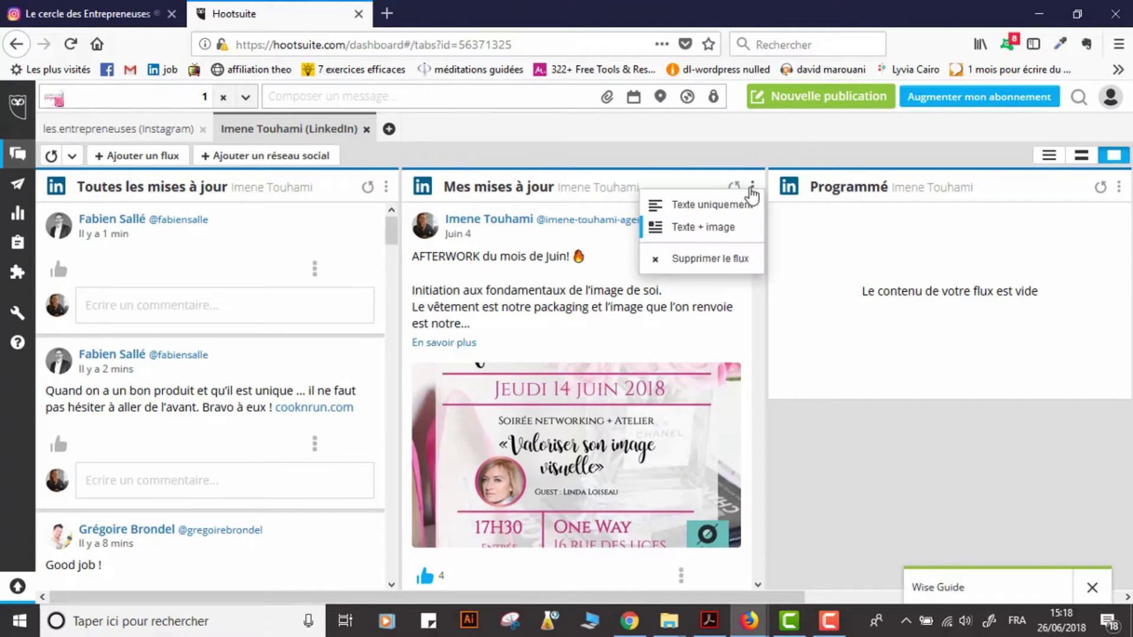
click(700, 263)
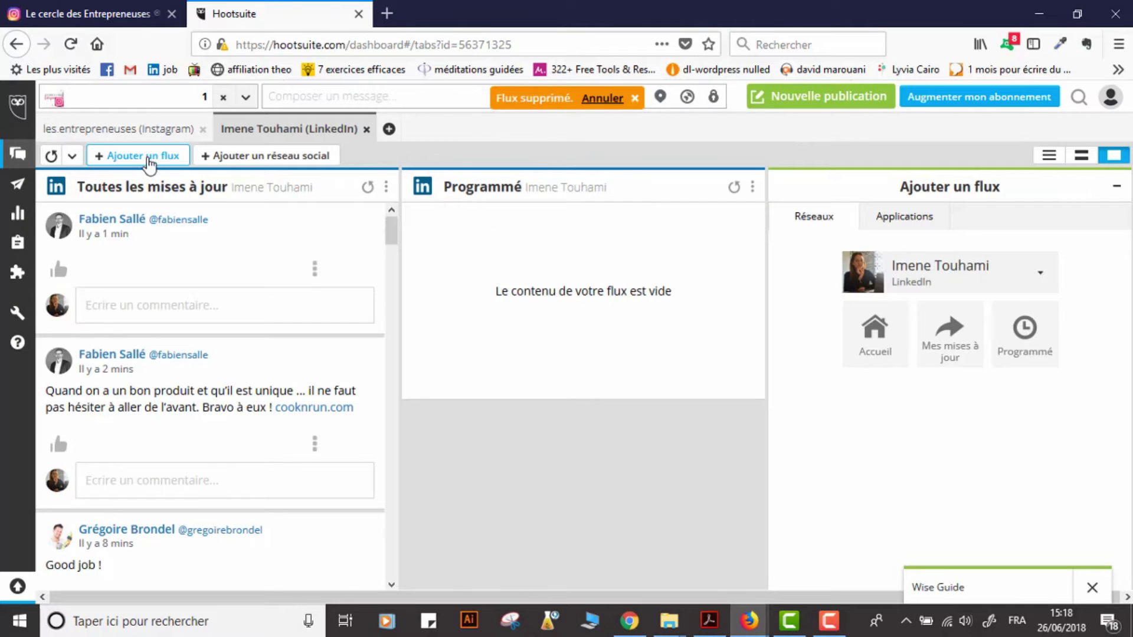
Step: Add another Programmé stream for the LinkedIn profile and delete the duplicate again
click(147, 156)
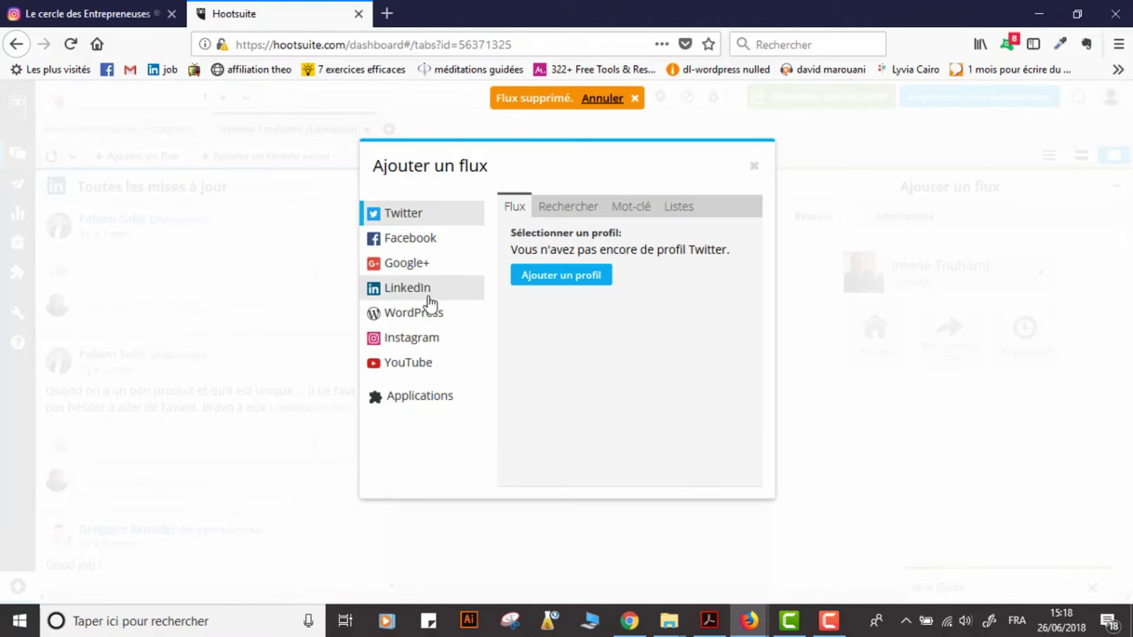
click(413, 289)
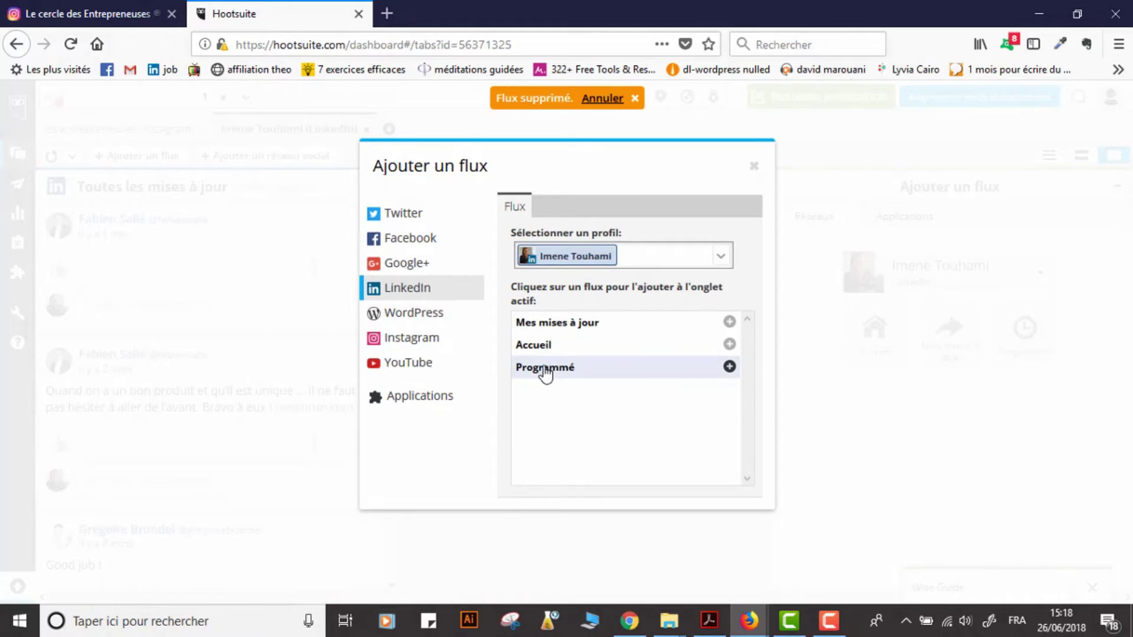
click(545, 368)
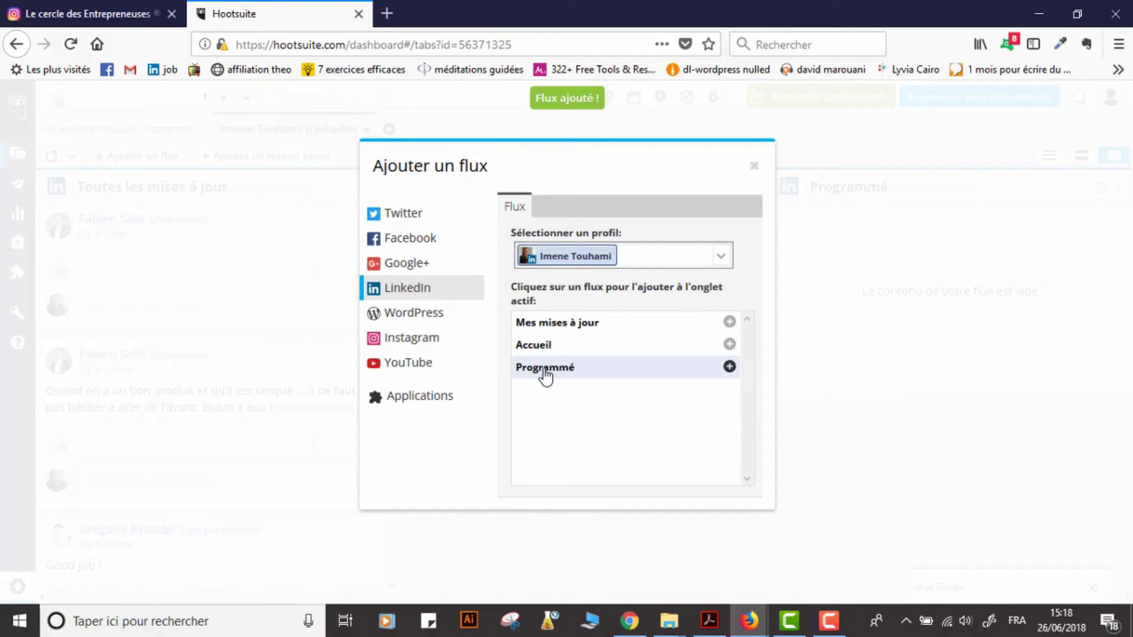
click(753, 167)
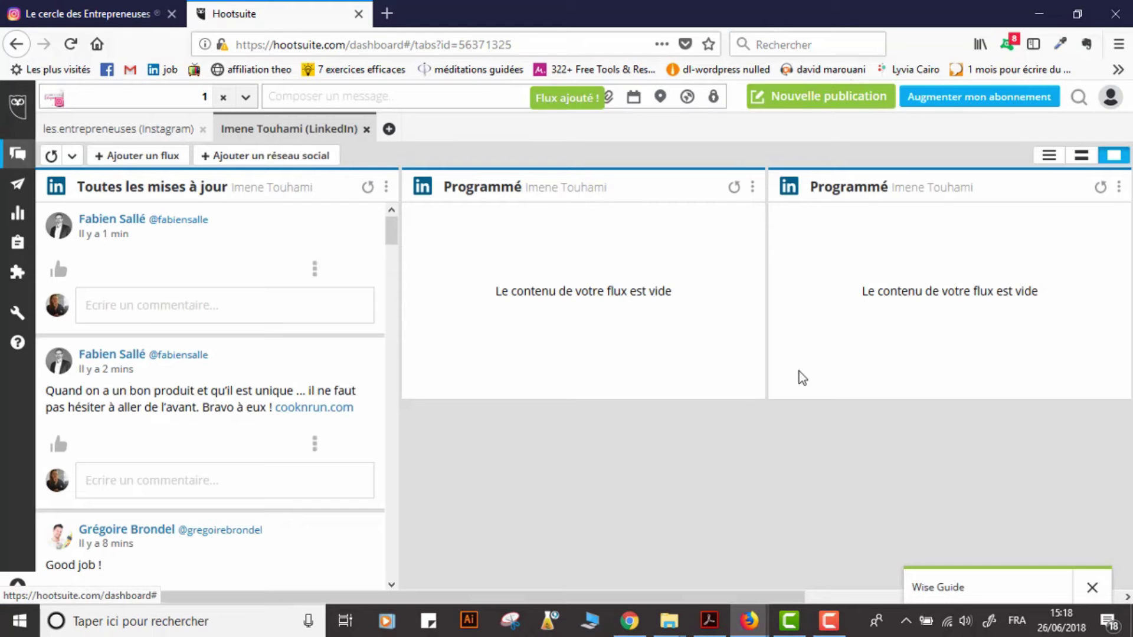
click(1119, 187)
click(1066, 256)
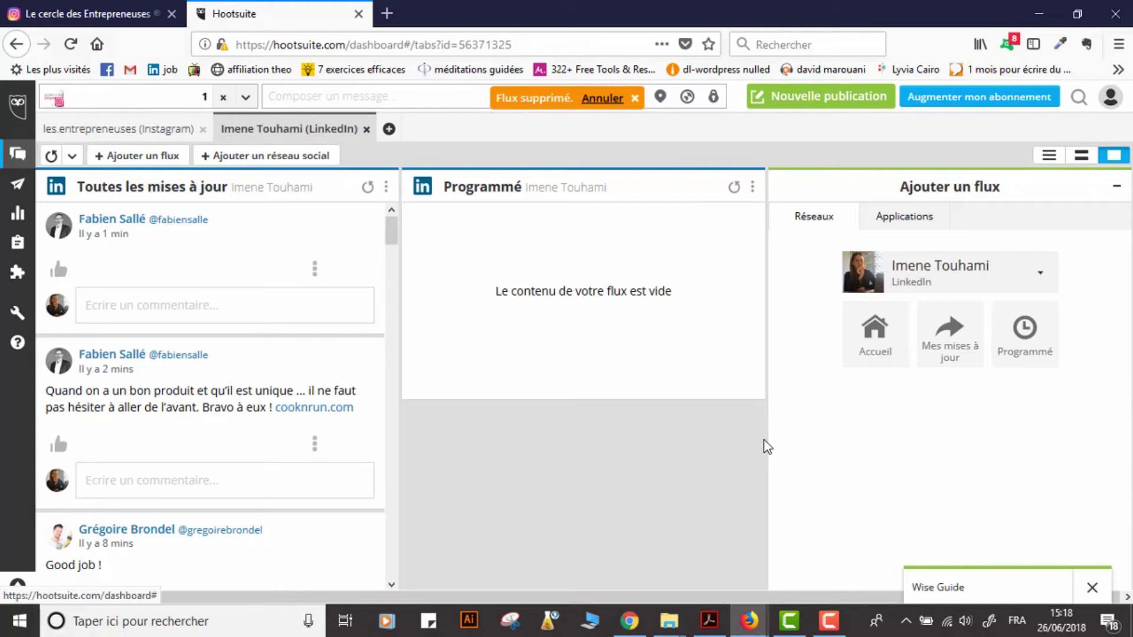
Step: Return to the Instagram streams and start a new publication addressed to both the LinkedIn profile and the Instagram account
click(117, 129)
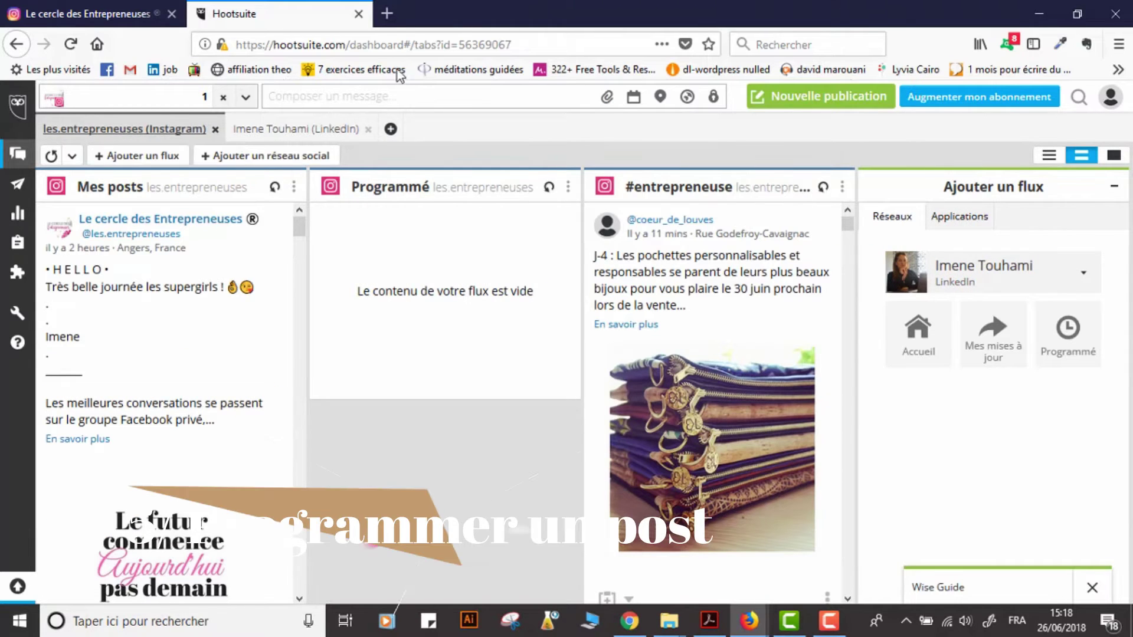
click(796, 101)
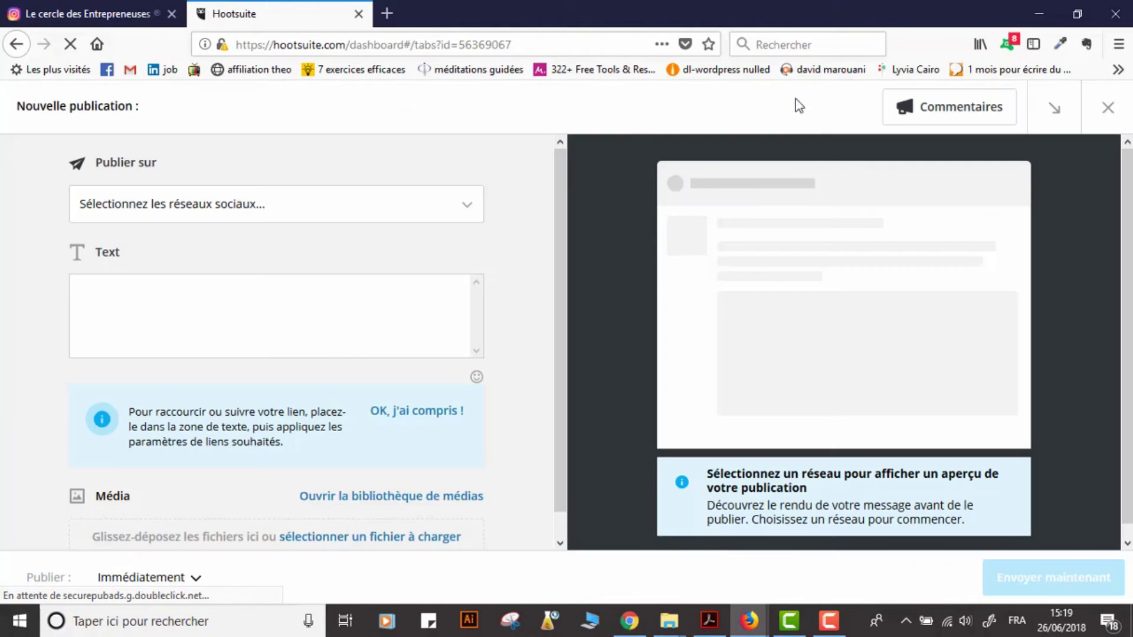
click(468, 211)
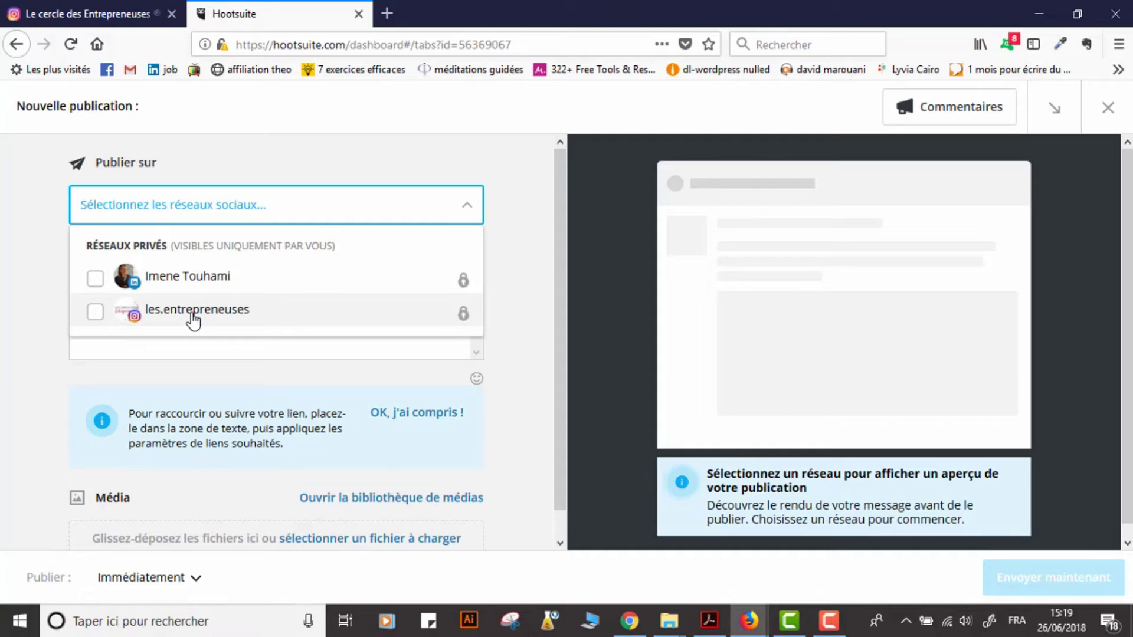
click(96, 282)
click(96, 314)
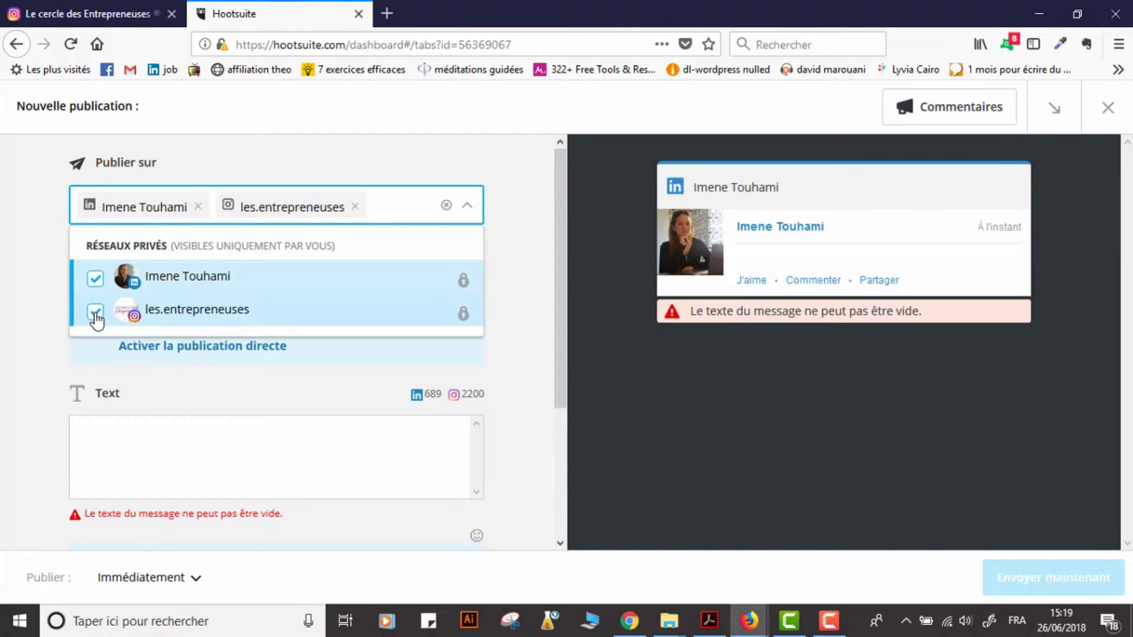
Step: Enter Hello as the post text and attach 3c7d7b4960d89fe2ebc6012a37a17bd3.jpg from the FLATLAY RED folder on the desktop
click(138, 428)
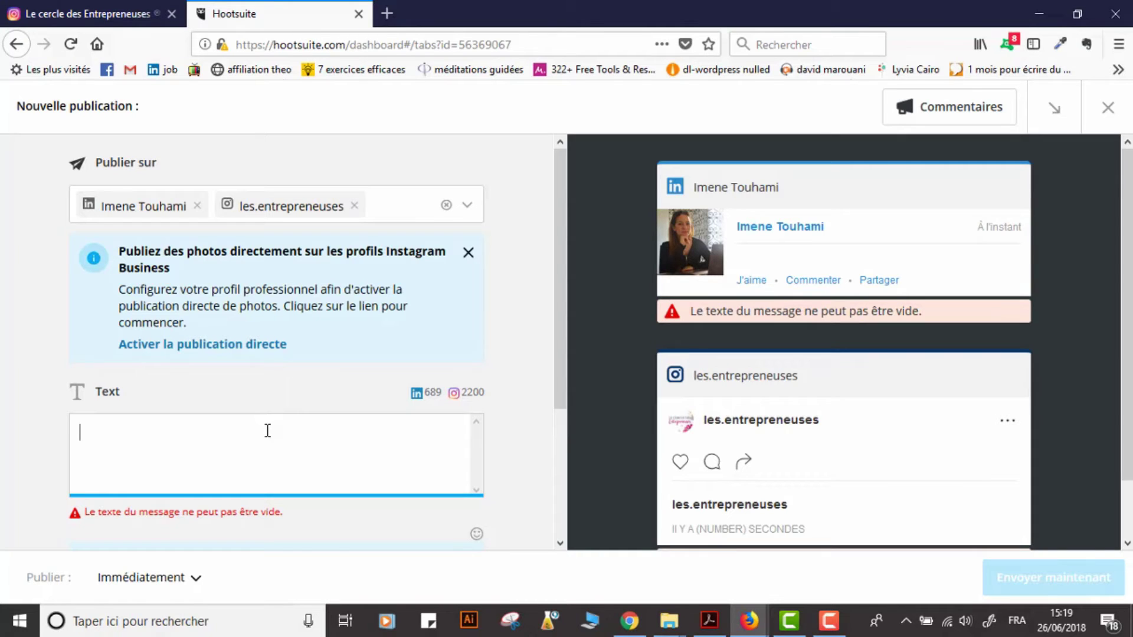
text(Hello)
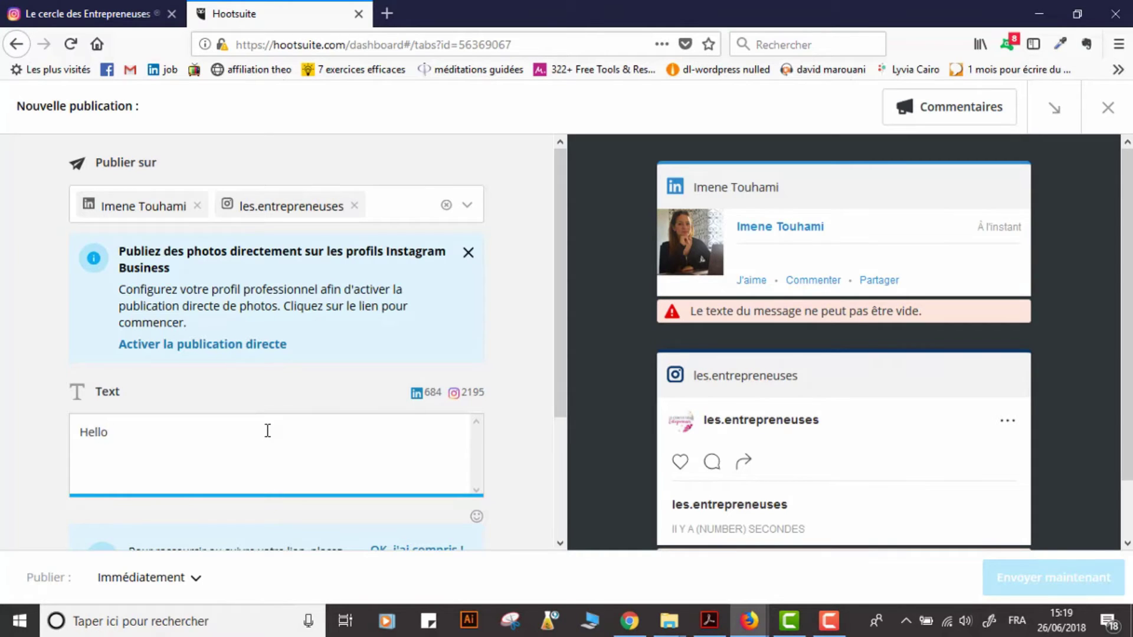
scroll(255, 423, down, 3)
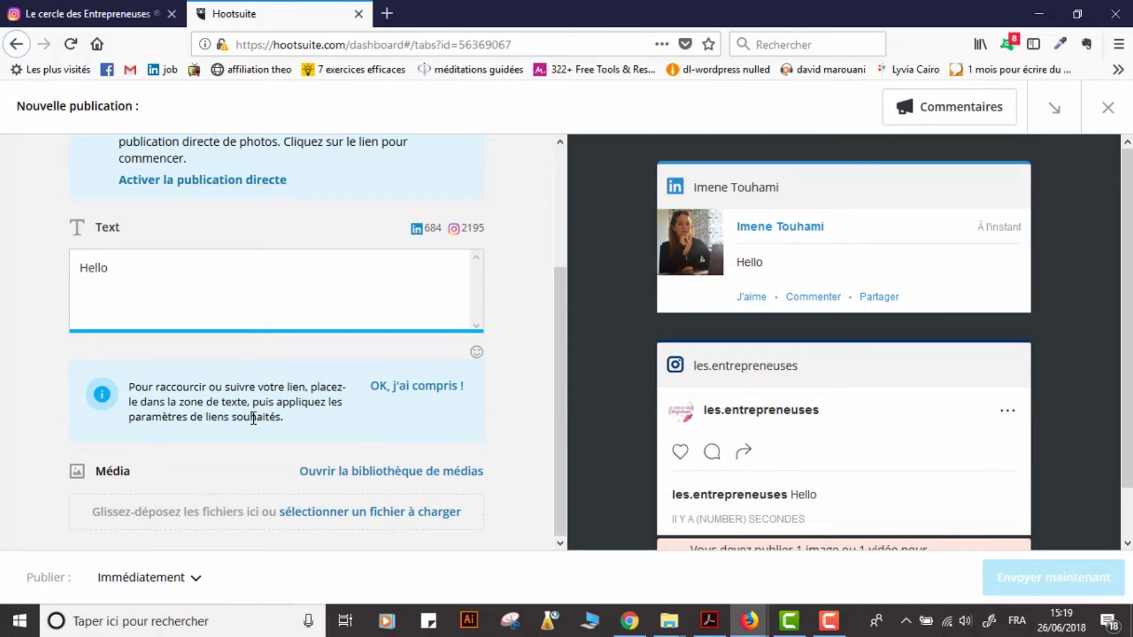
click(329, 517)
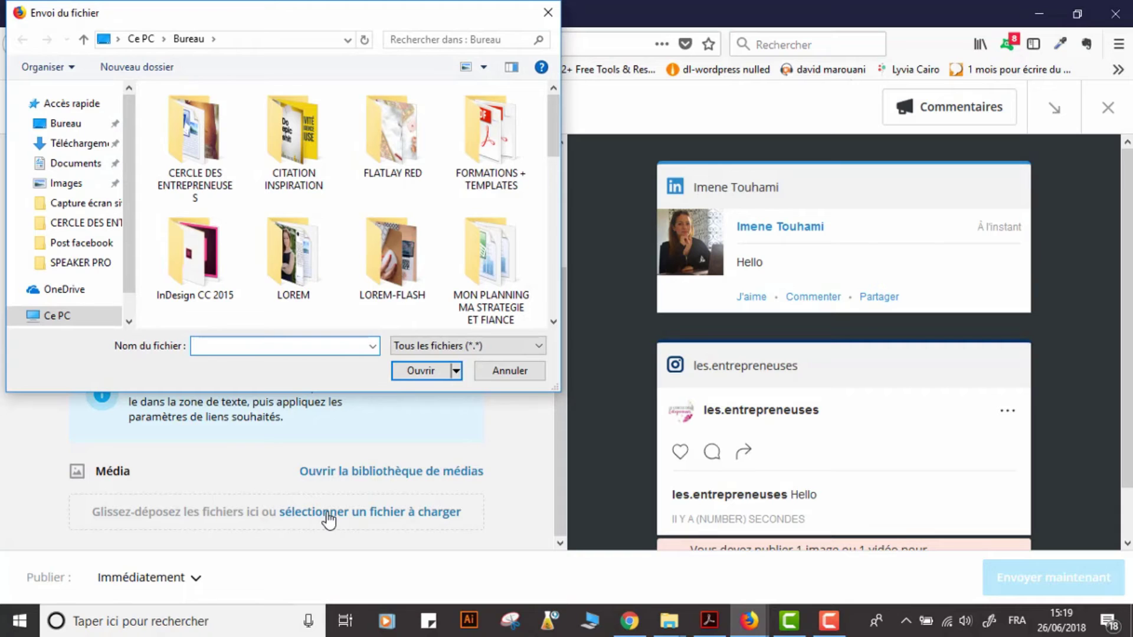
scroll(405, 236, down, 2)
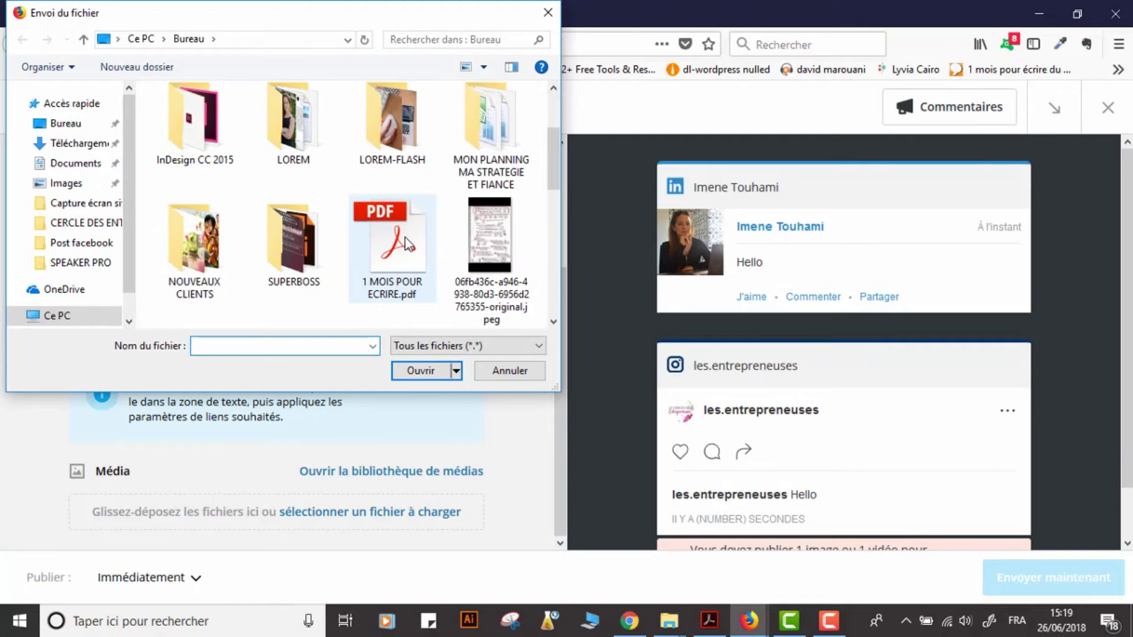
scroll(405, 236, up, 3)
double_click(394, 152)
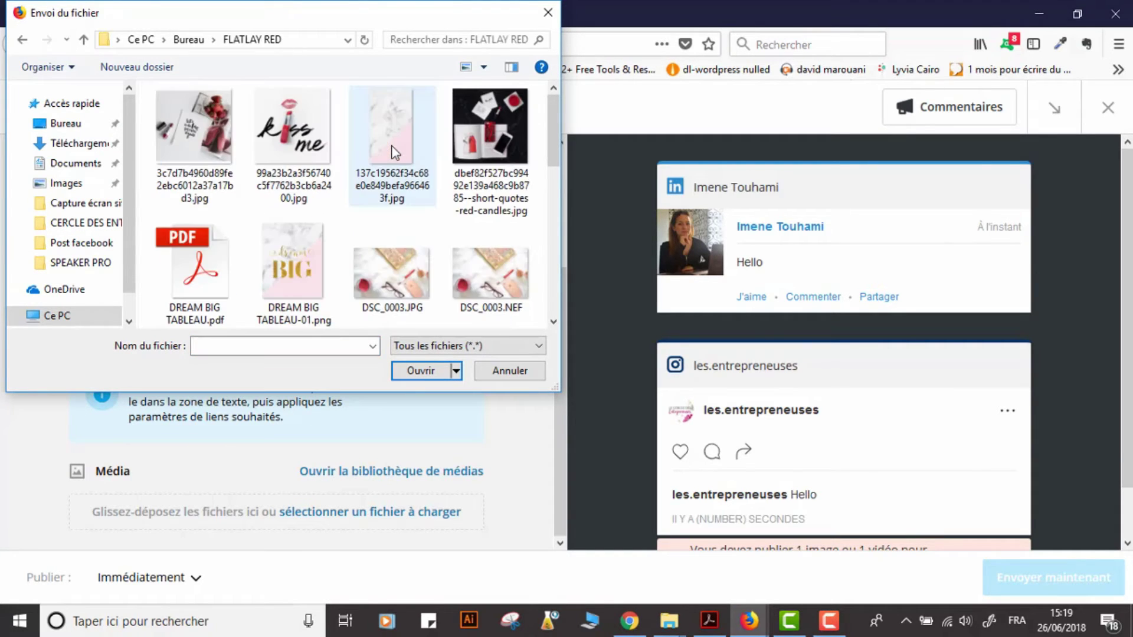
click(190, 153)
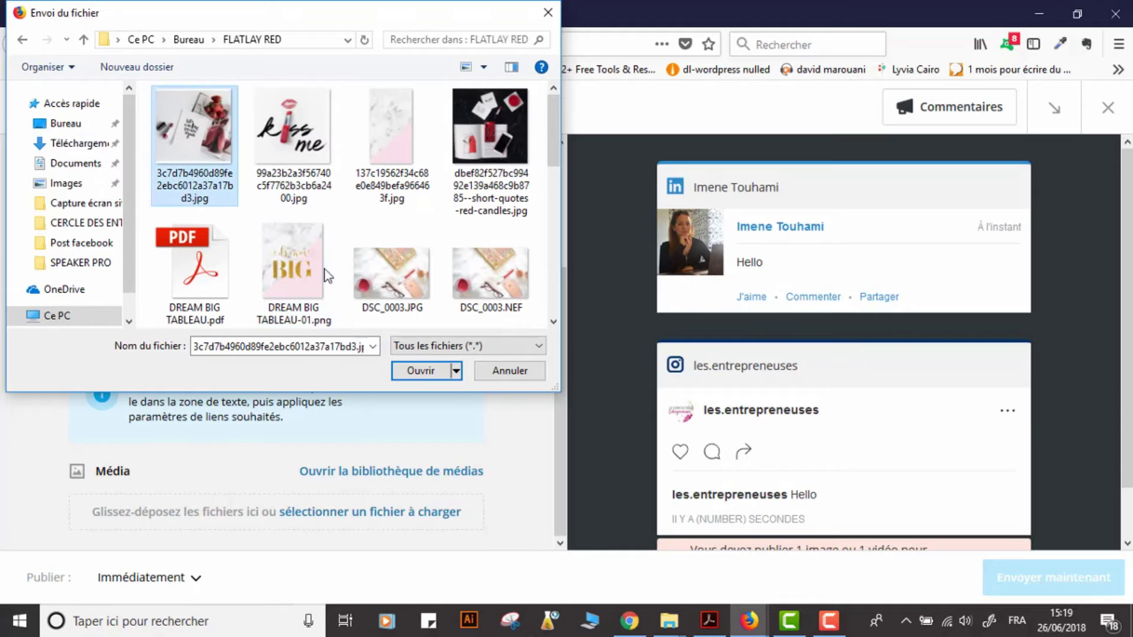
click(418, 371)
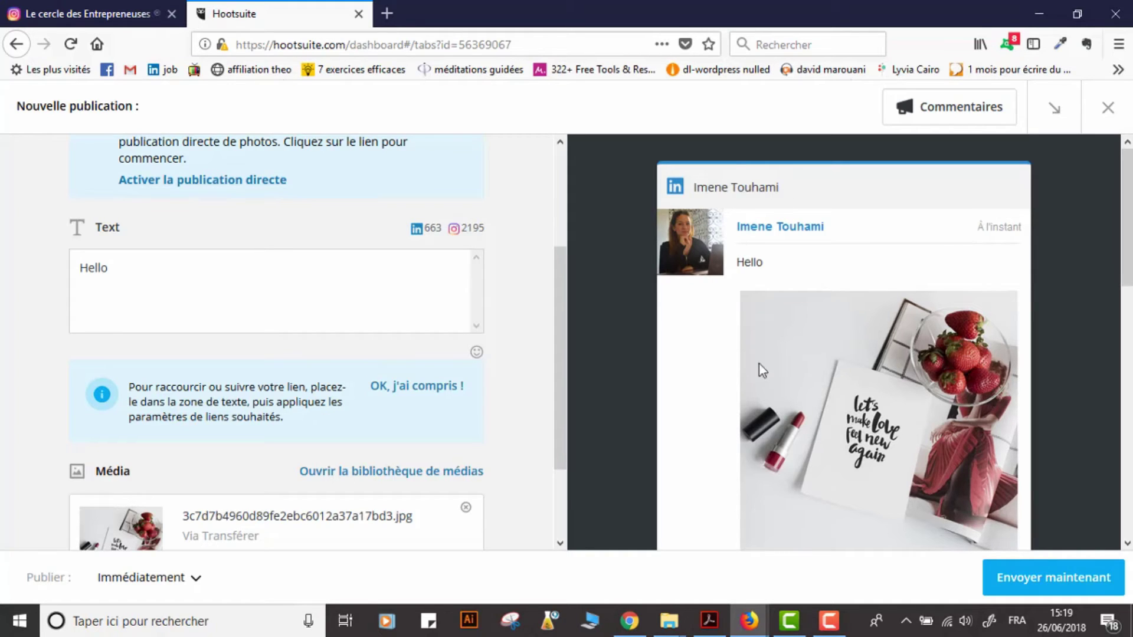
Step: Check the post previews, switch publishing to a scheduled date and choose 4 July 2018
scroll(869, 267, down, 5)
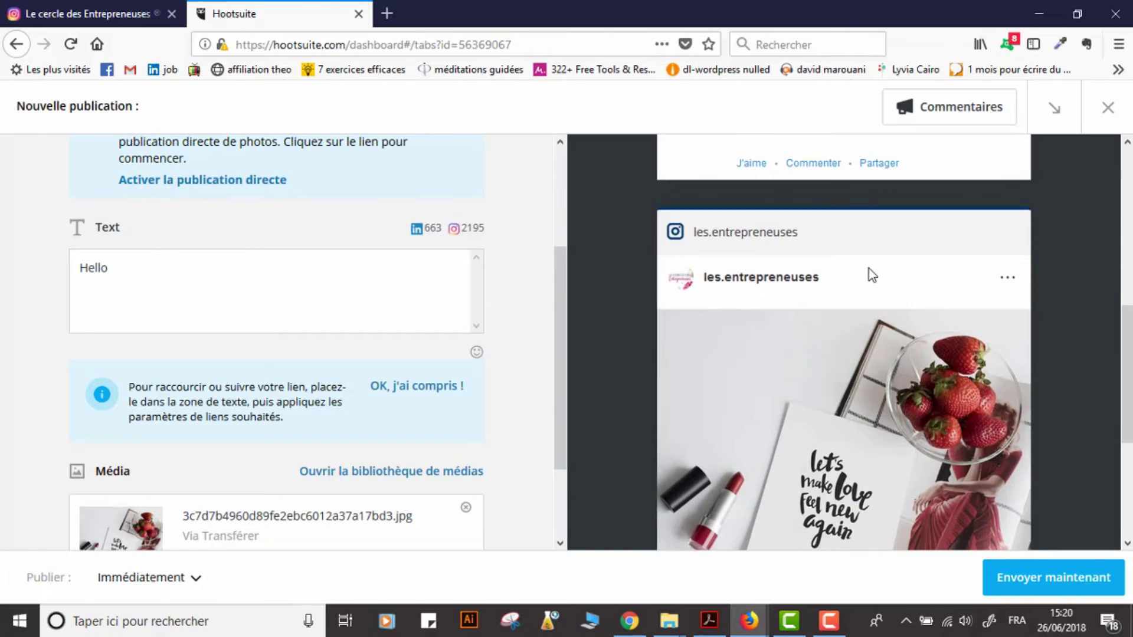
scroll(869, 268, down, 5)
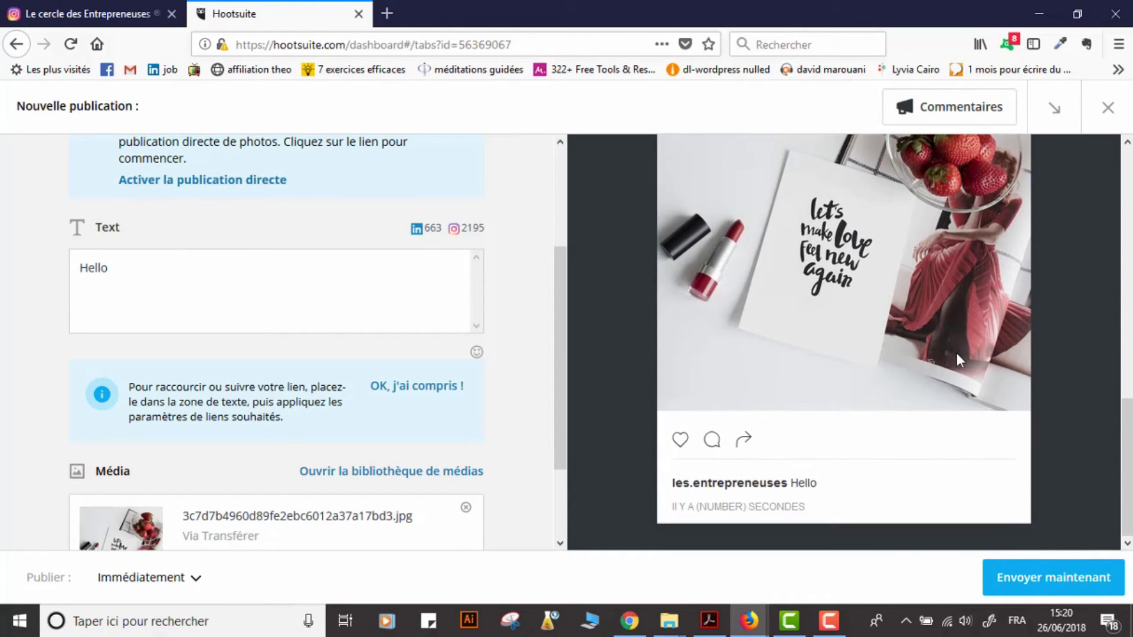
click(196, 584)
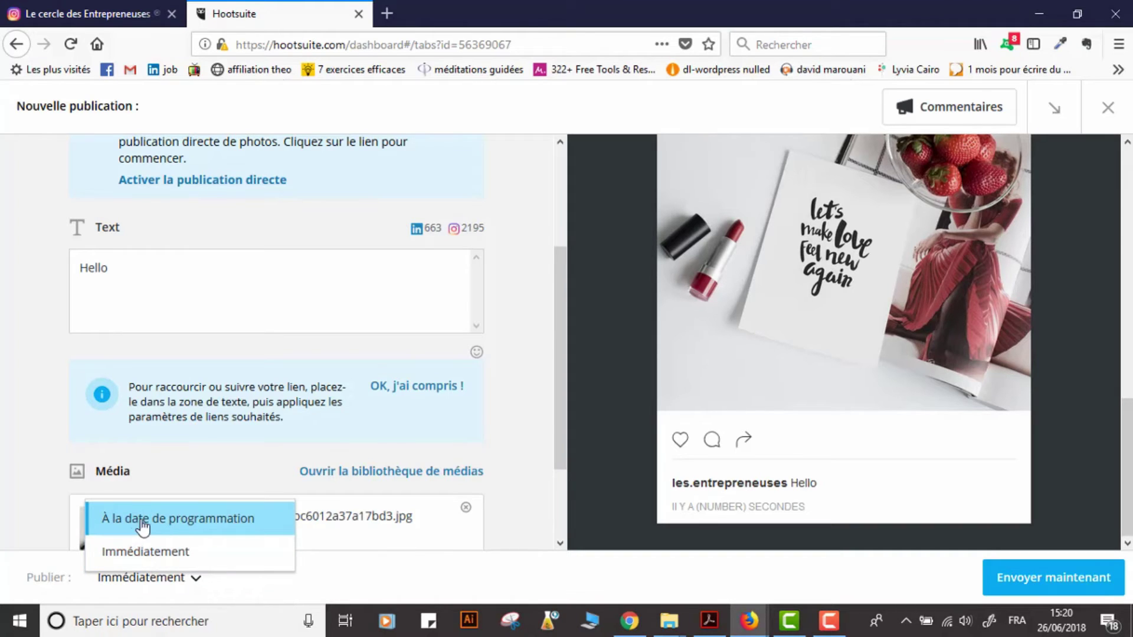
click(183, 525)
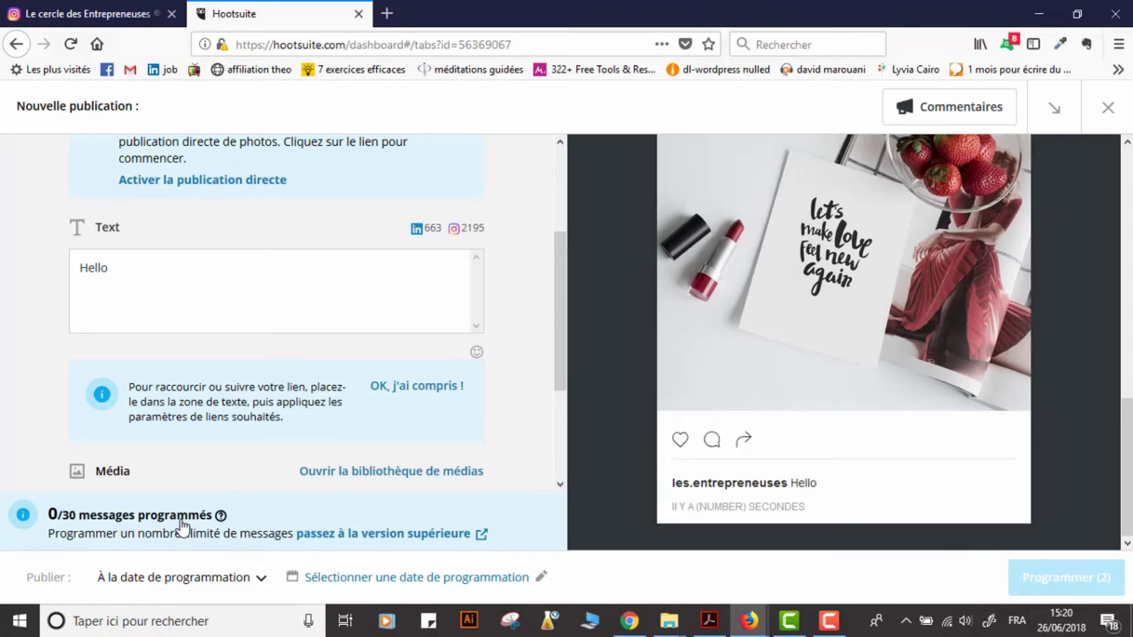
click(541, 581)
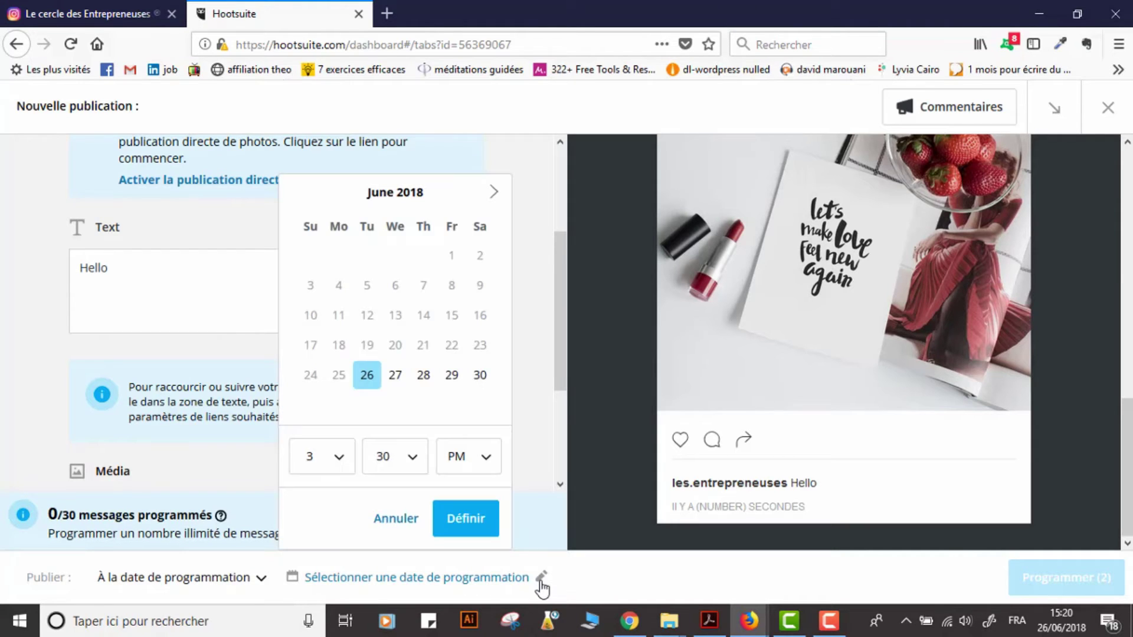
click(493, 192)
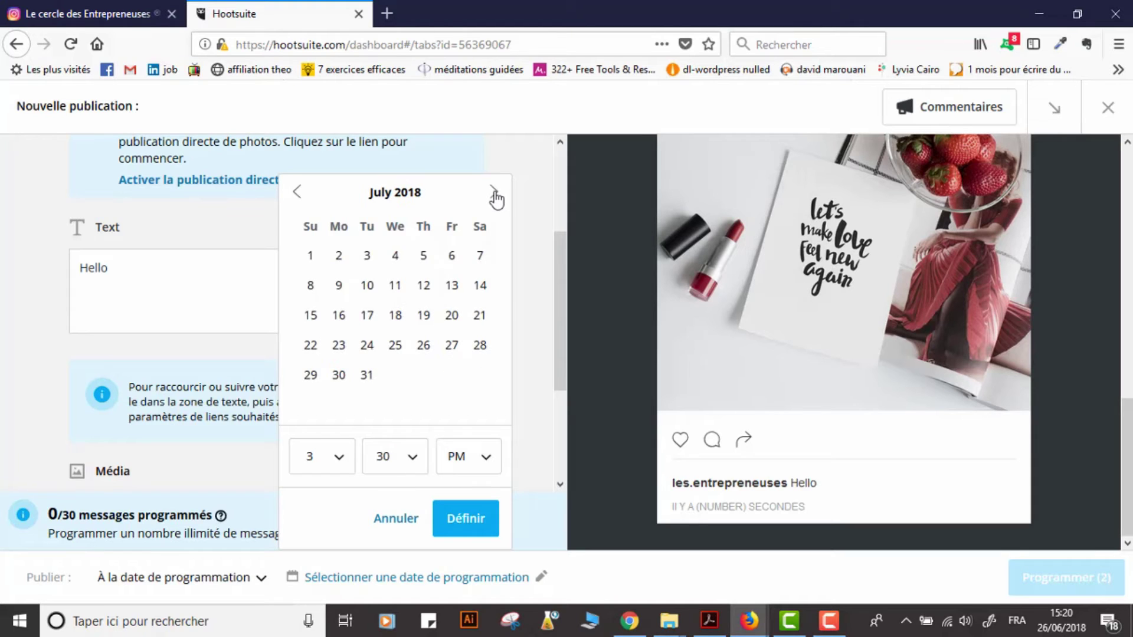
click(395, 256)
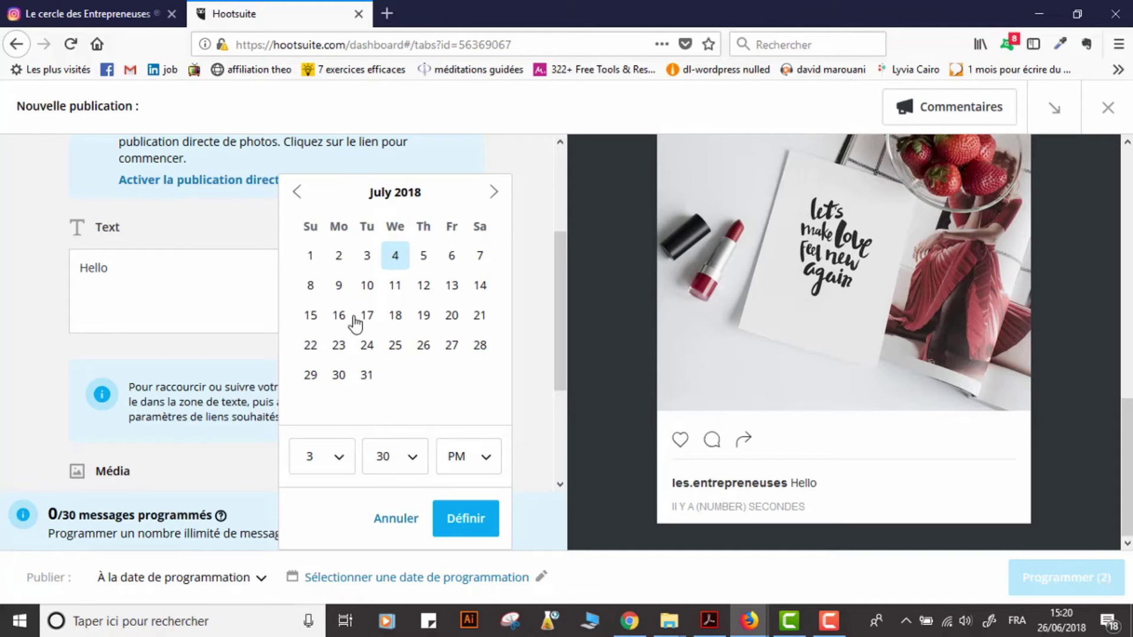
Step: Set the publishing time to 3:00 PM, apply the date and schedule the post on both networks
click(339, 461)
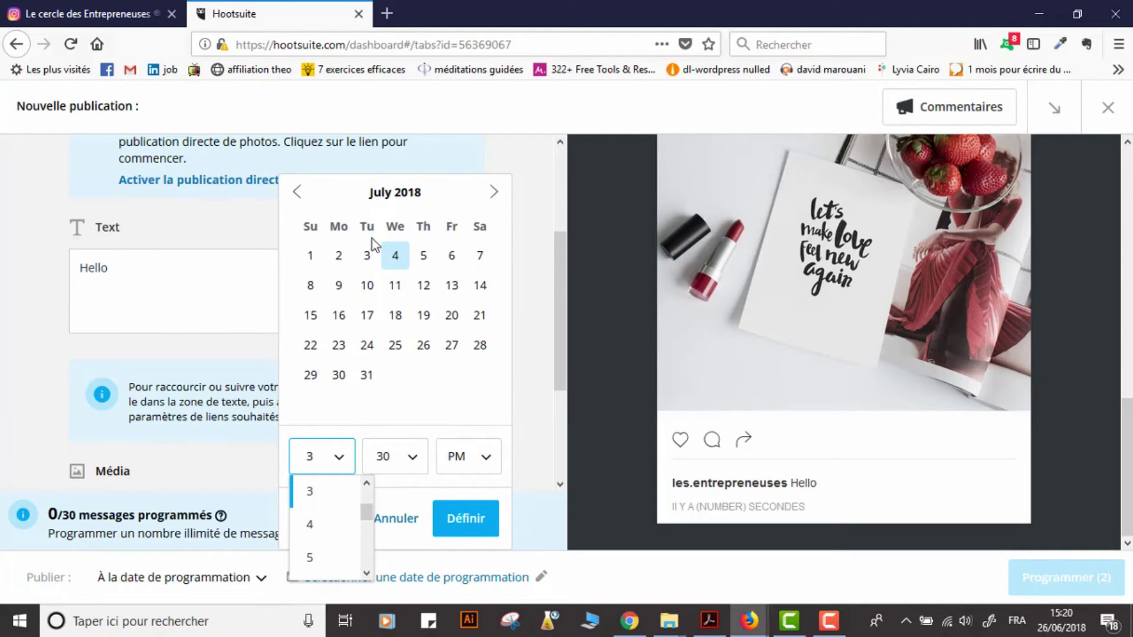
drag(365, 518, 362, 502)
click(321, 538)
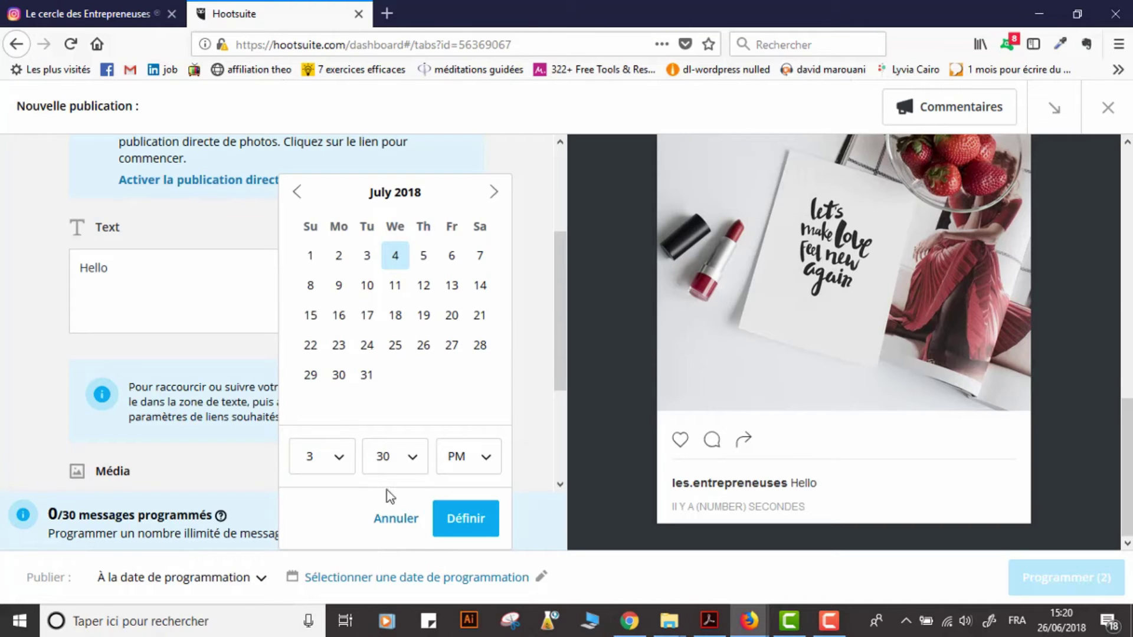
click(413, 470)
drag(437, 537, 437, 477)
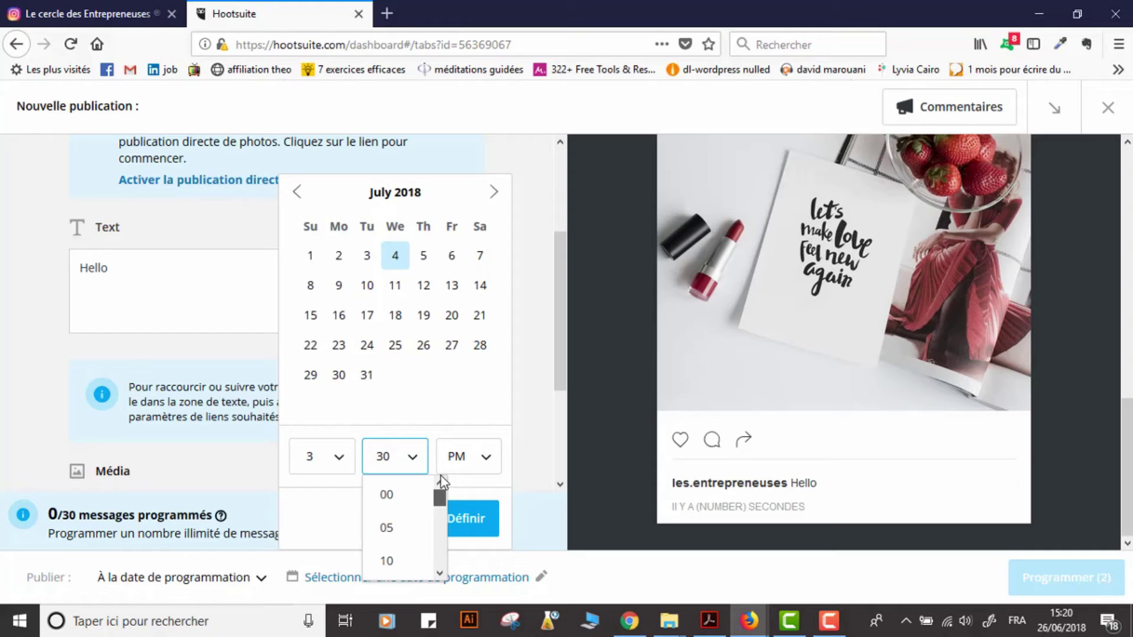
click(394, 496)
click(483, 458)
click(466, 523)
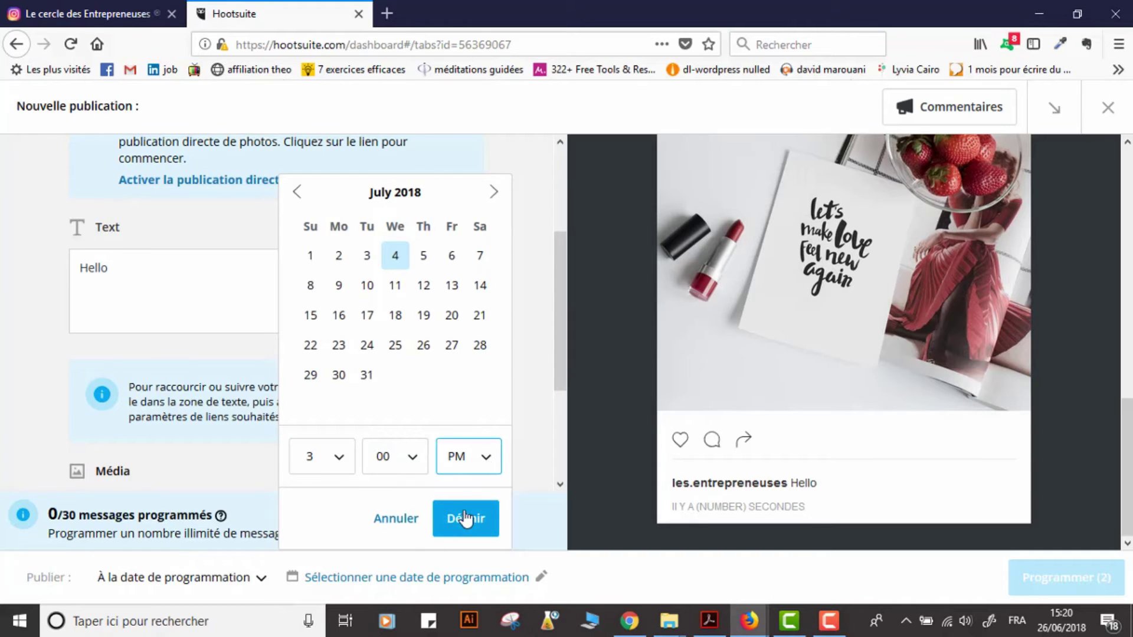
click(462, 518)
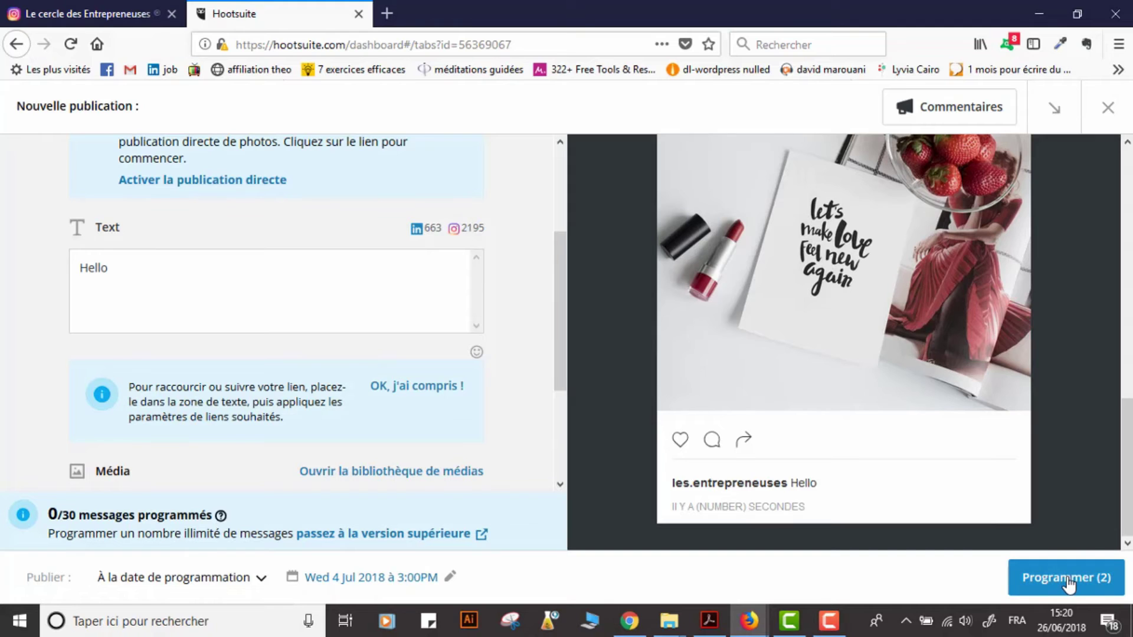
click(1069, 581)
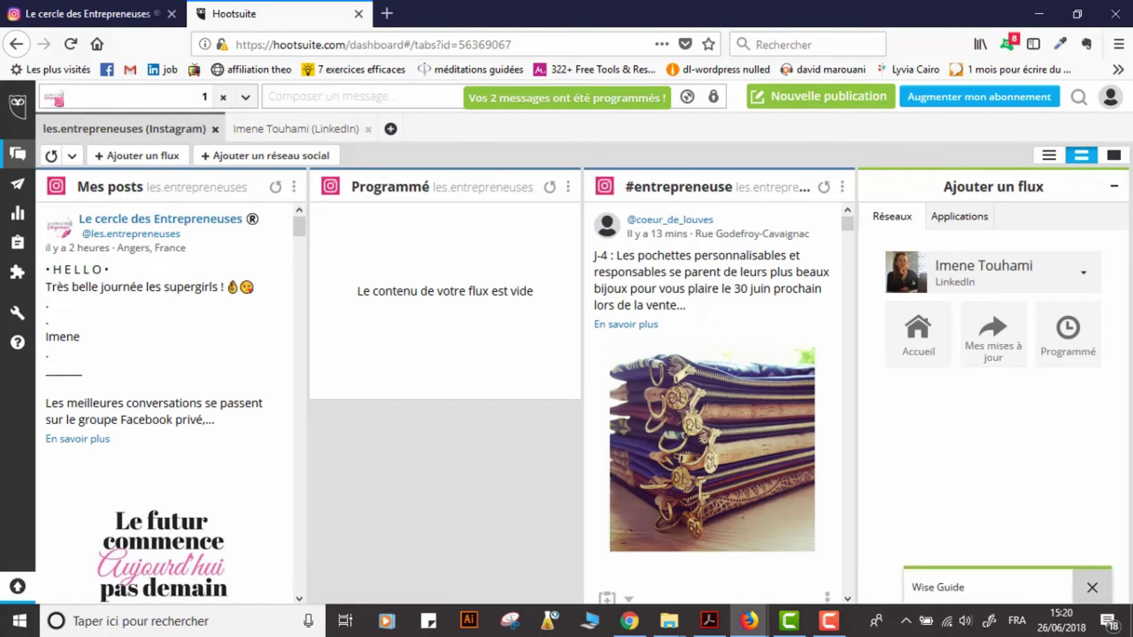
Step: Reload the dashboard and check the scheduled post in the Programmé streams of both the Instagram and LinkedIn tabs
click(71, 44)
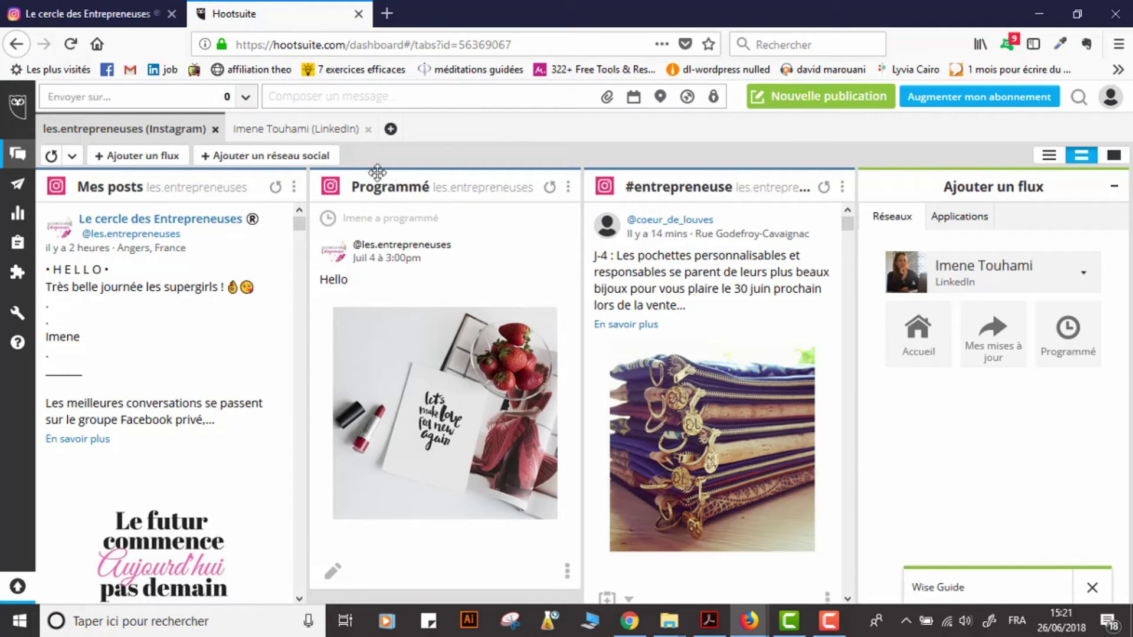
click(277, 130)
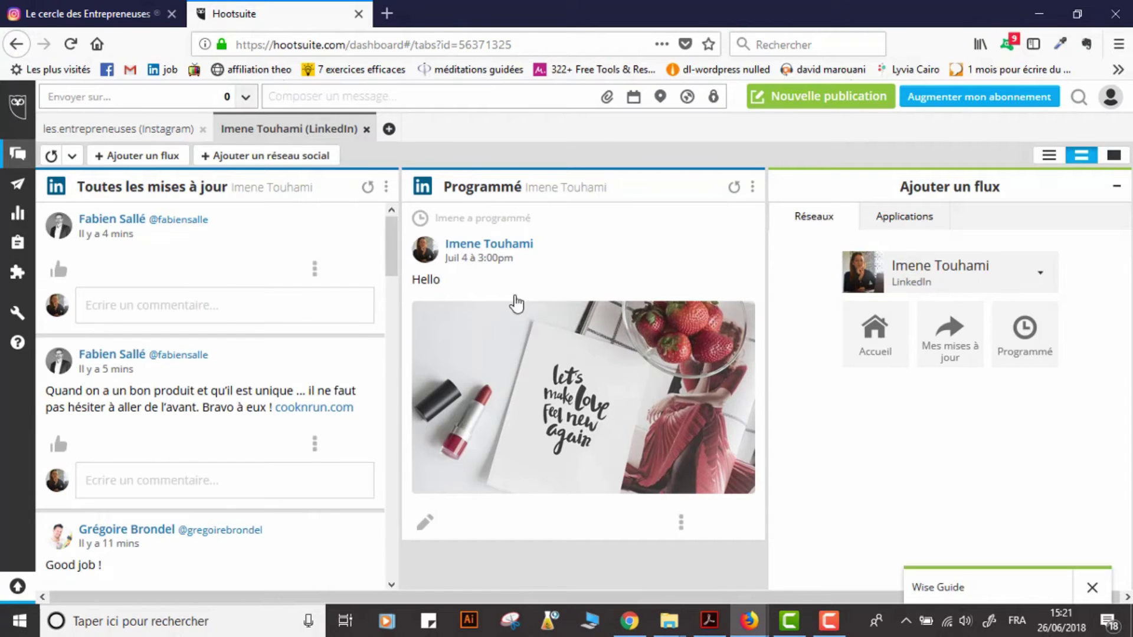
click(154, 131)
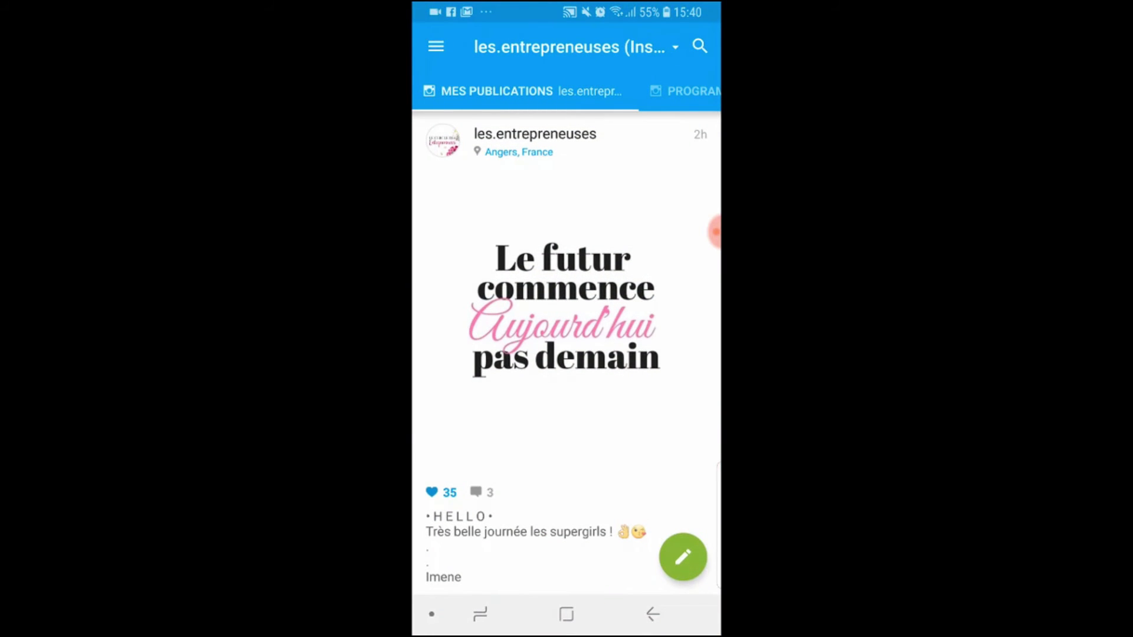
Step: In the Hootsuite mobile app, look through the Instagram account's own publications and its scheduled posts
scroll(567, 330, down, 10)
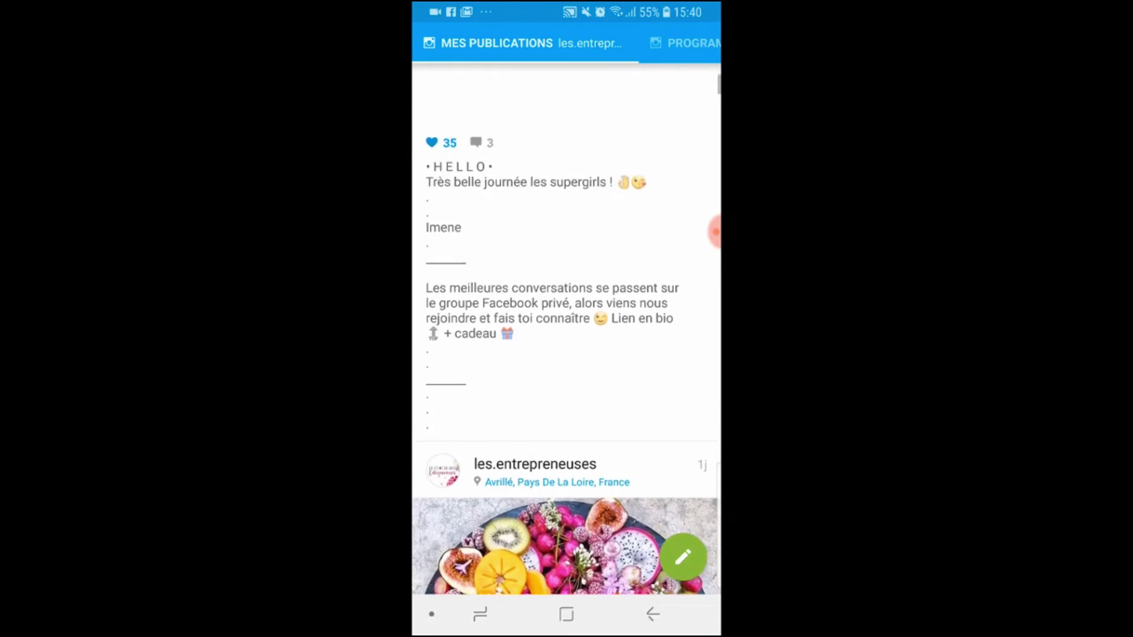
scroll(566, 330, up, 10)
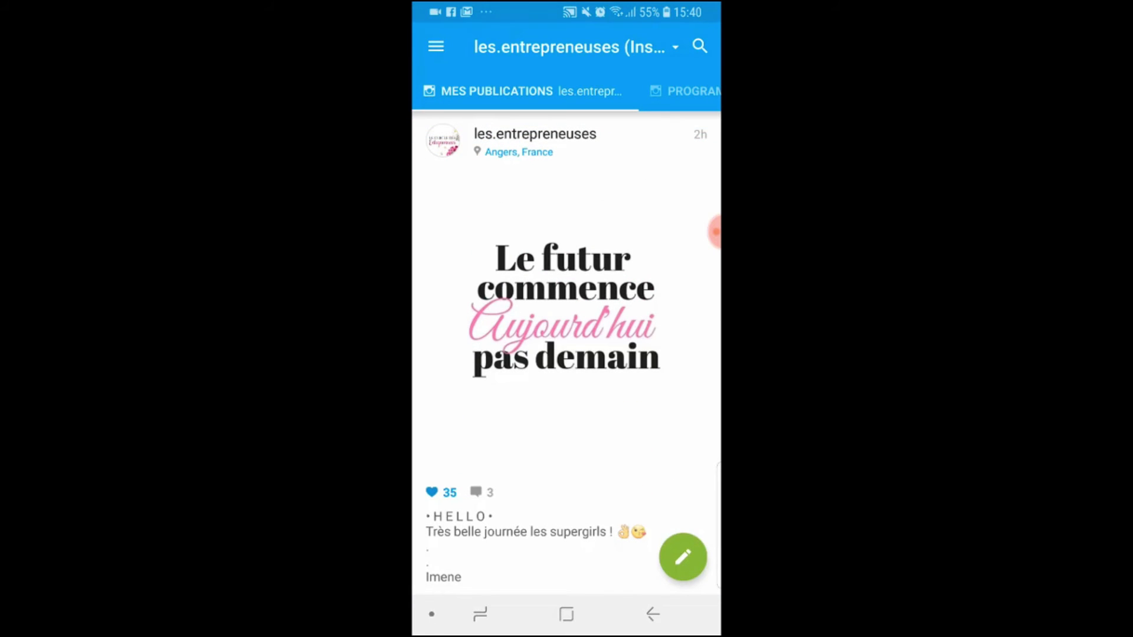
click(685, 91)
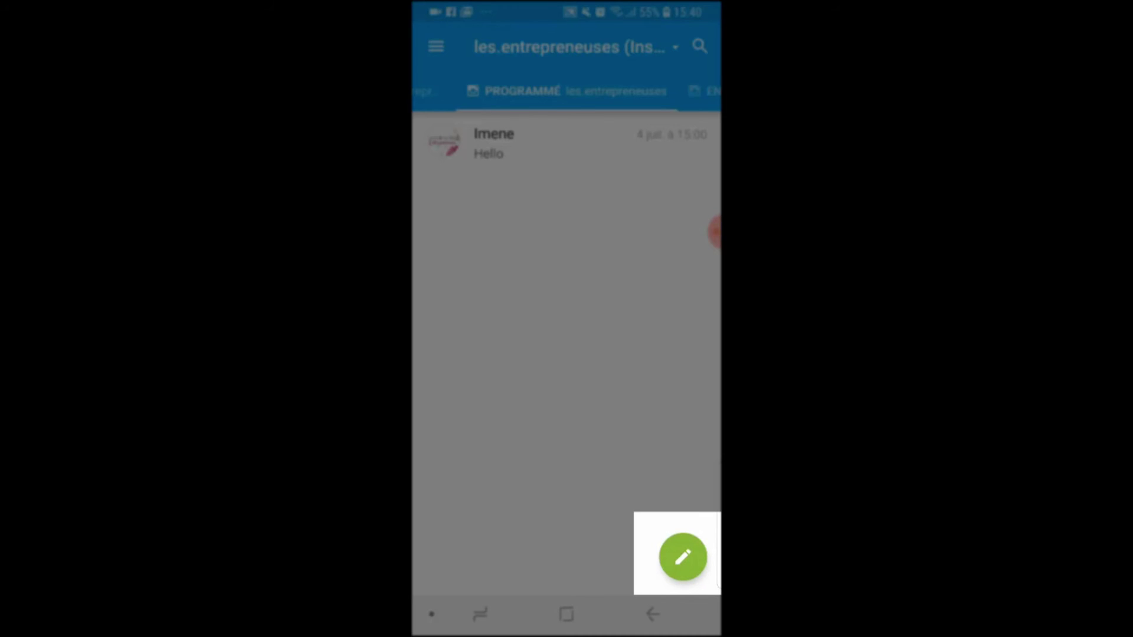
Step: Start a new message in the mobile app and address it to the les.entrepreneuses Instagram account
click(683, 556)
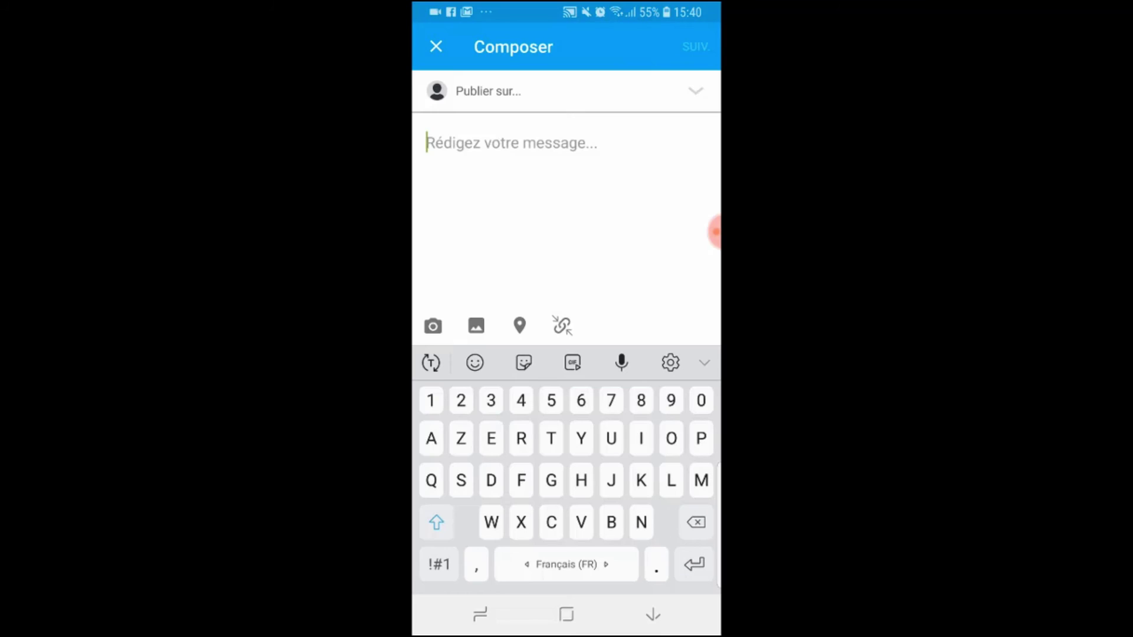
click(695, 91)
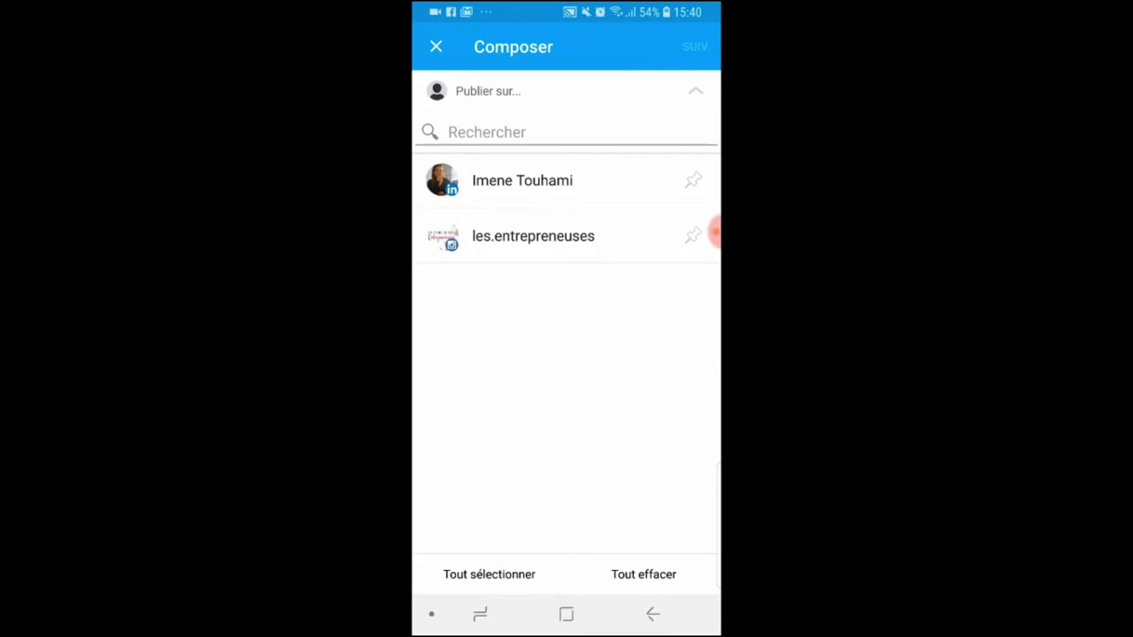
click(715, 231)
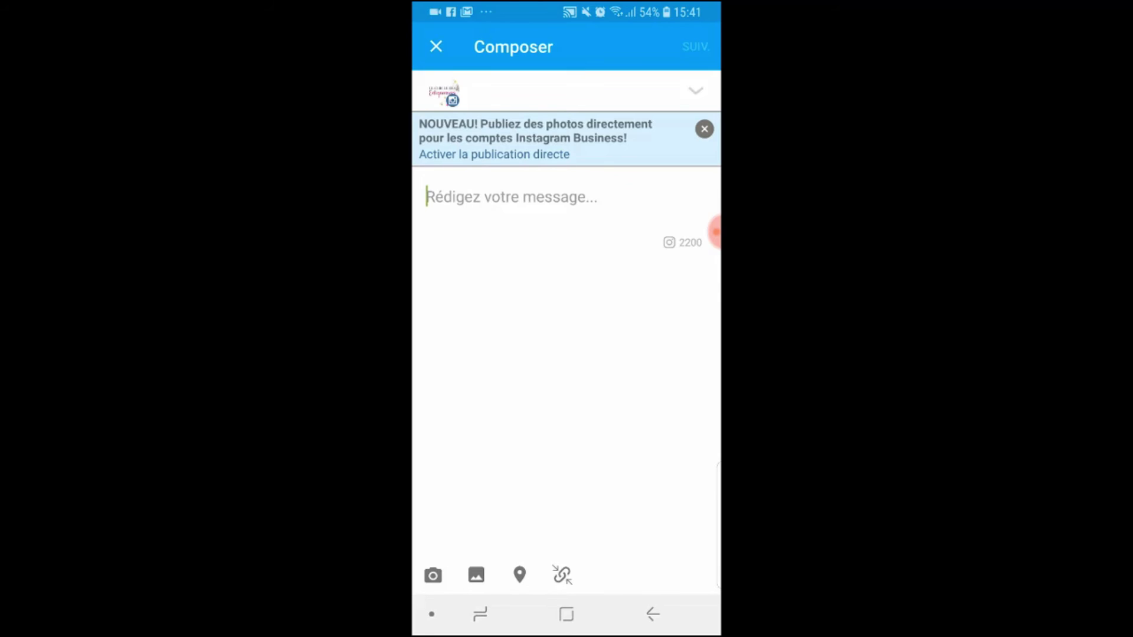
Step: Attach the pink and white peonies photo from the device media and enter Hello as the message text
click(476, 575)
scroll(566, 331, down, 15)
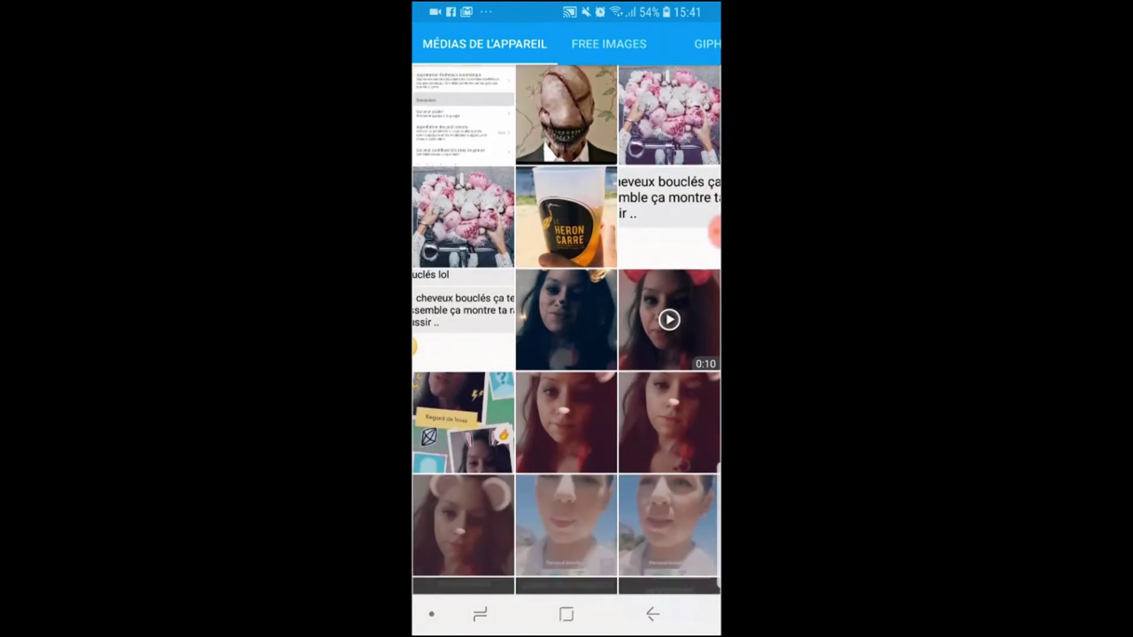
scroll(566, 330, up, 2)
click(463, 141)
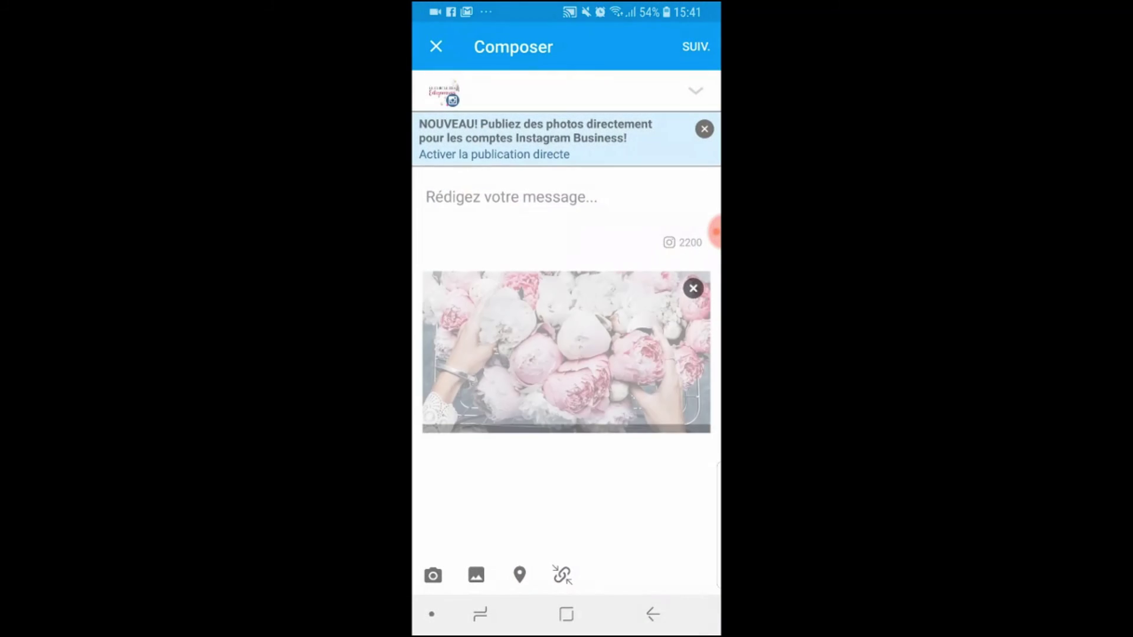
click(511, 197)
text(He)
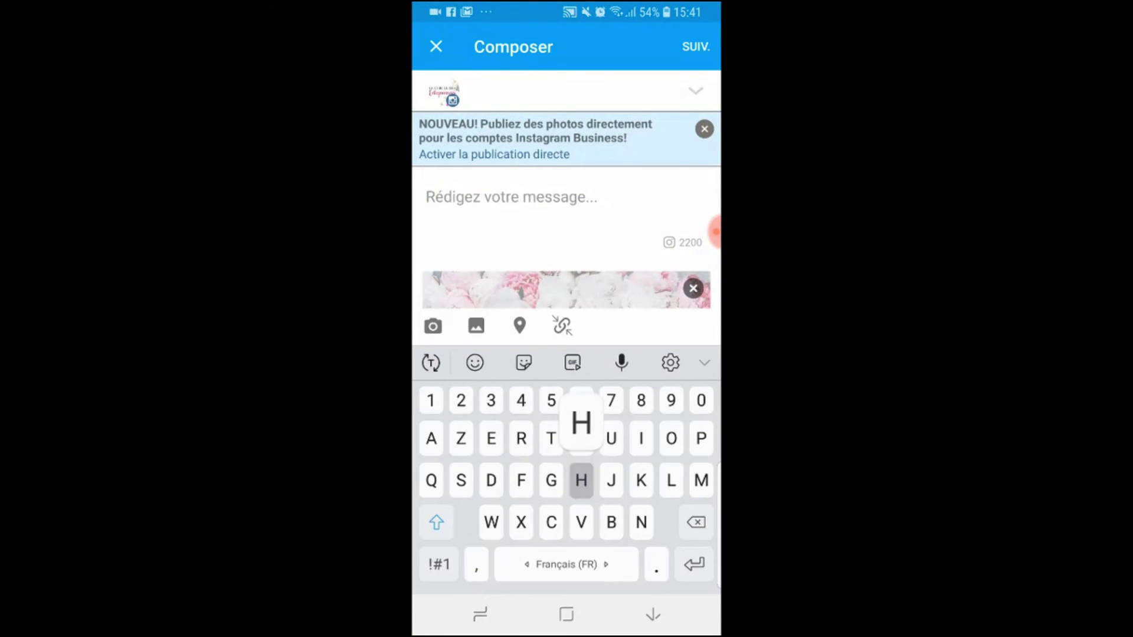
text(llo)
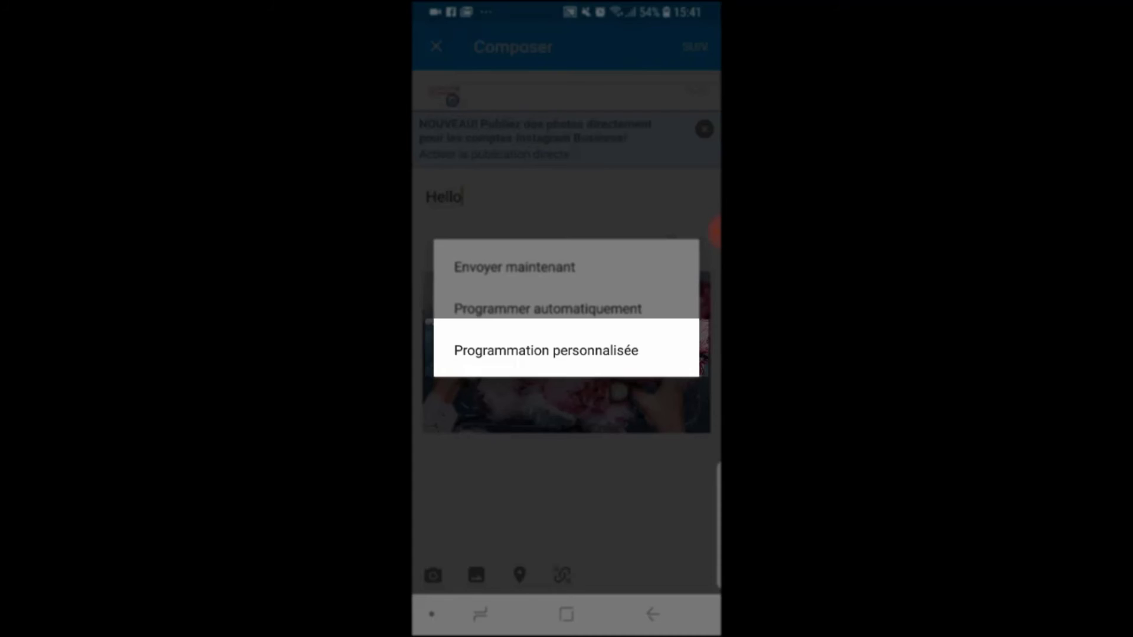
Step: Schedule the message with custom programming for 26 June 2018 at 15:50
click(546, 351)
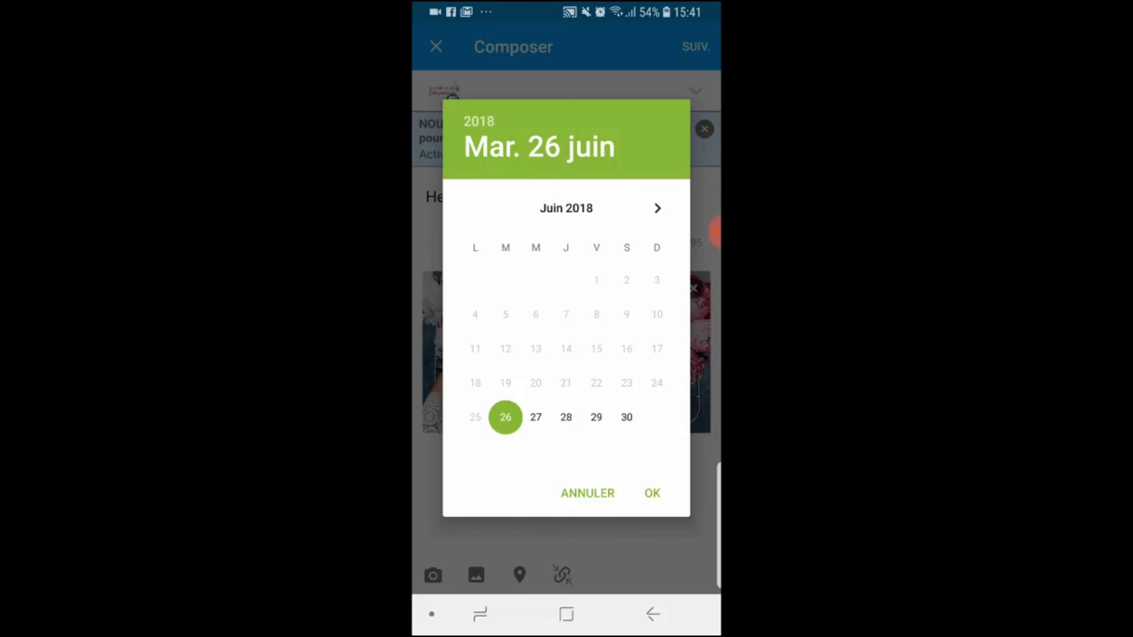
click(652, 493)
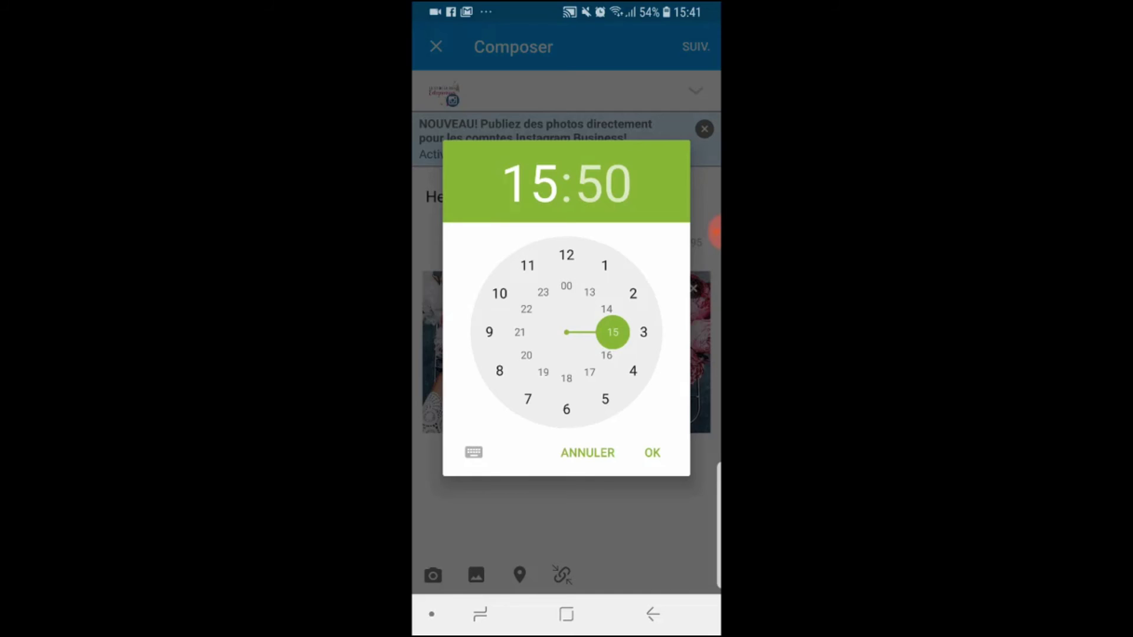
click(603, 183)
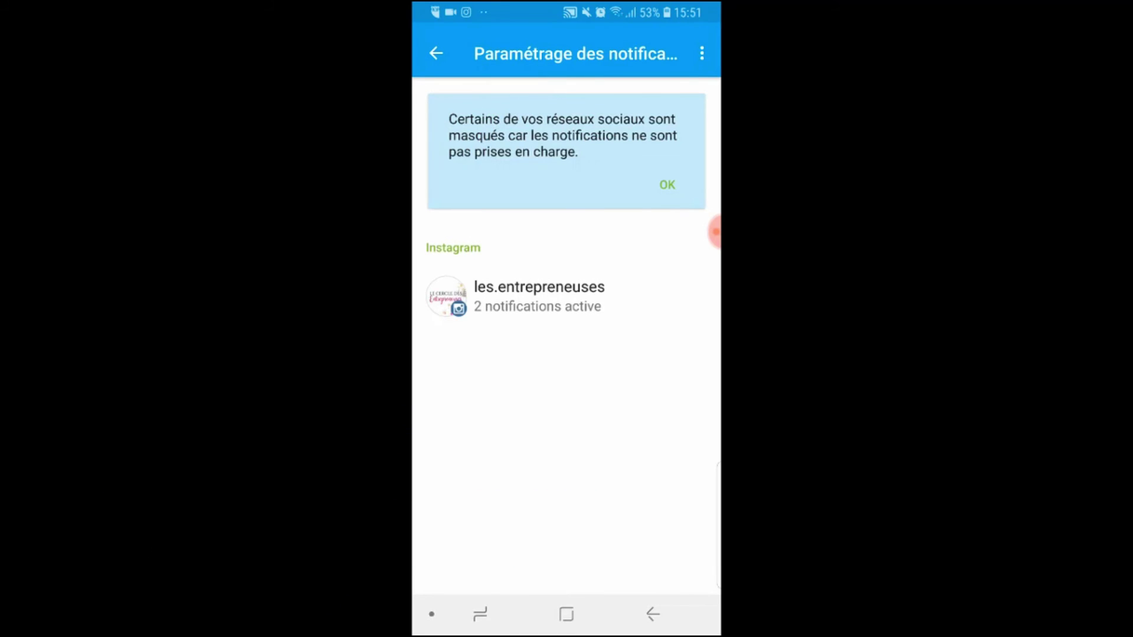
Step: Open the ready-to-publish Hello post from the phone's Hootsuite notification and send it to Instagram, confirming the logged-in account
drag(566, 8, 567, 472)
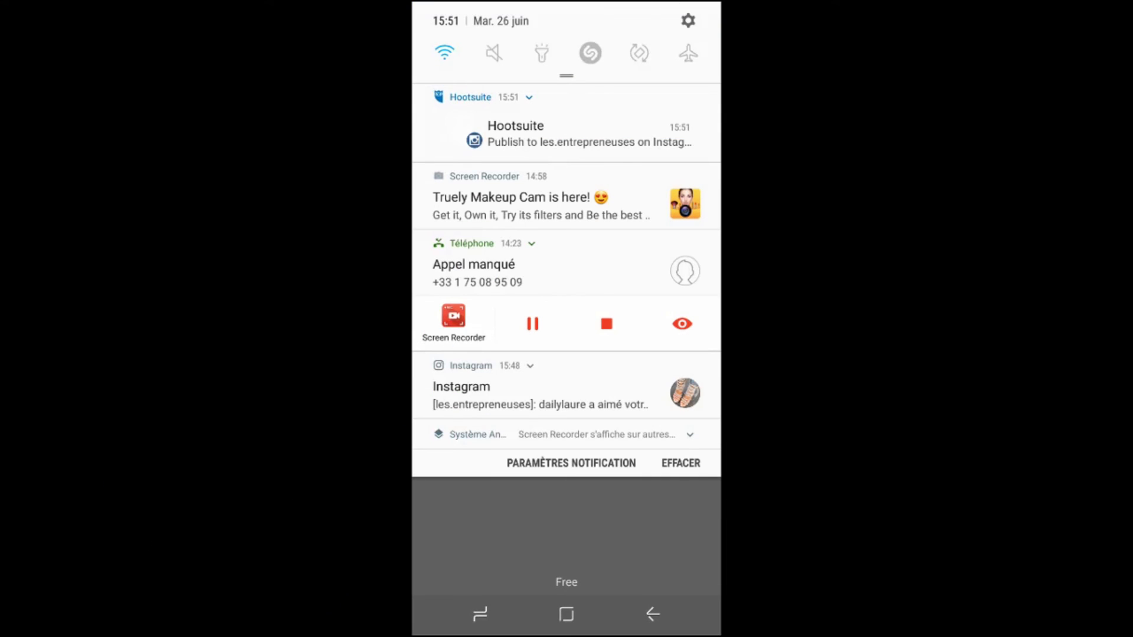
click(589, 134)
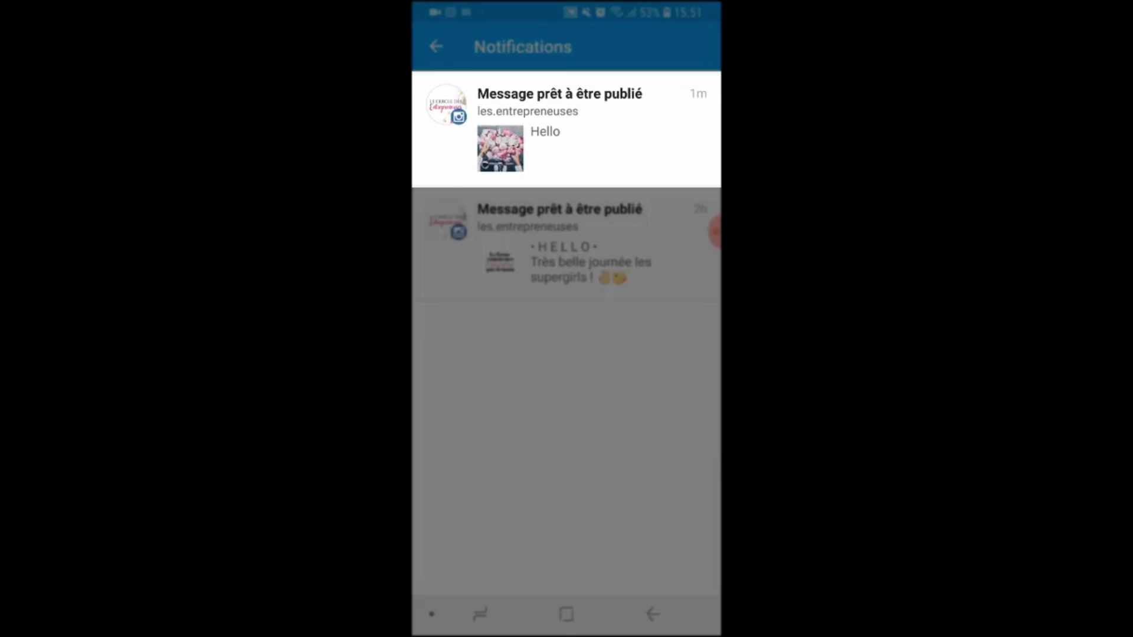
click(559, 129)
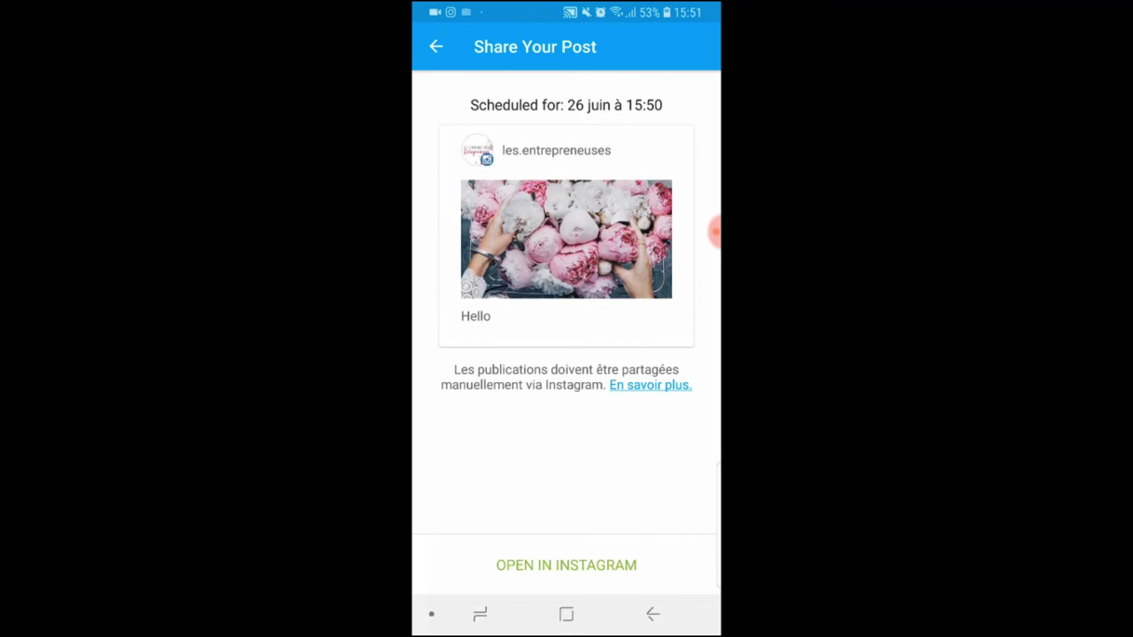
click(566, 564)
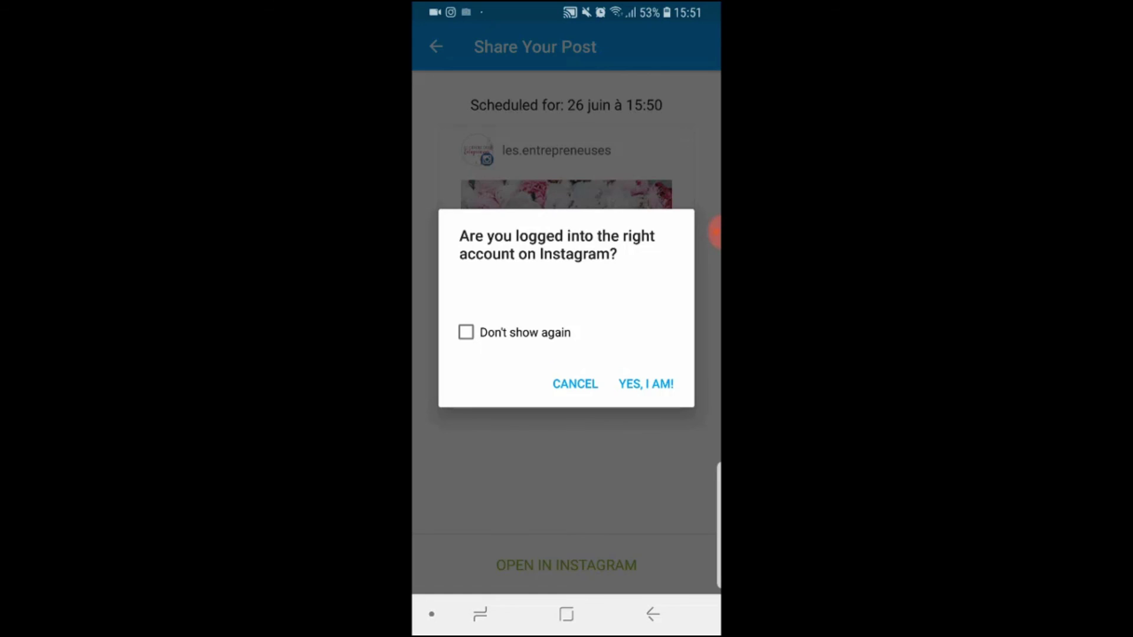
click(646, 383)
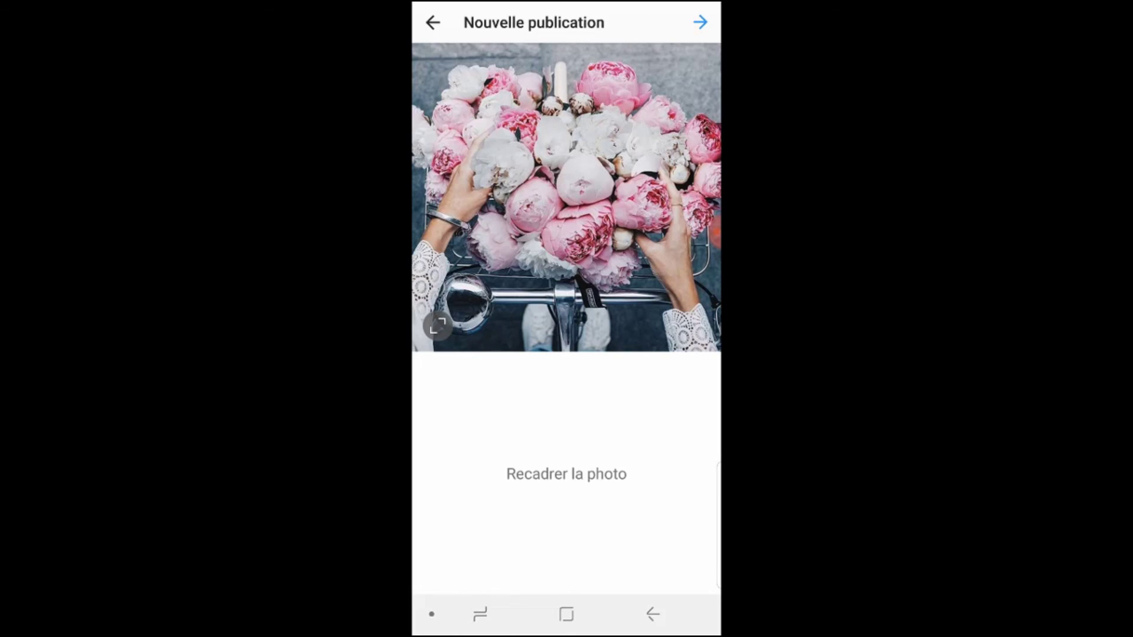
Step: Accept the photo's crop with the Normal filter and paste Hello as the Instagram caption
click(700, 23)
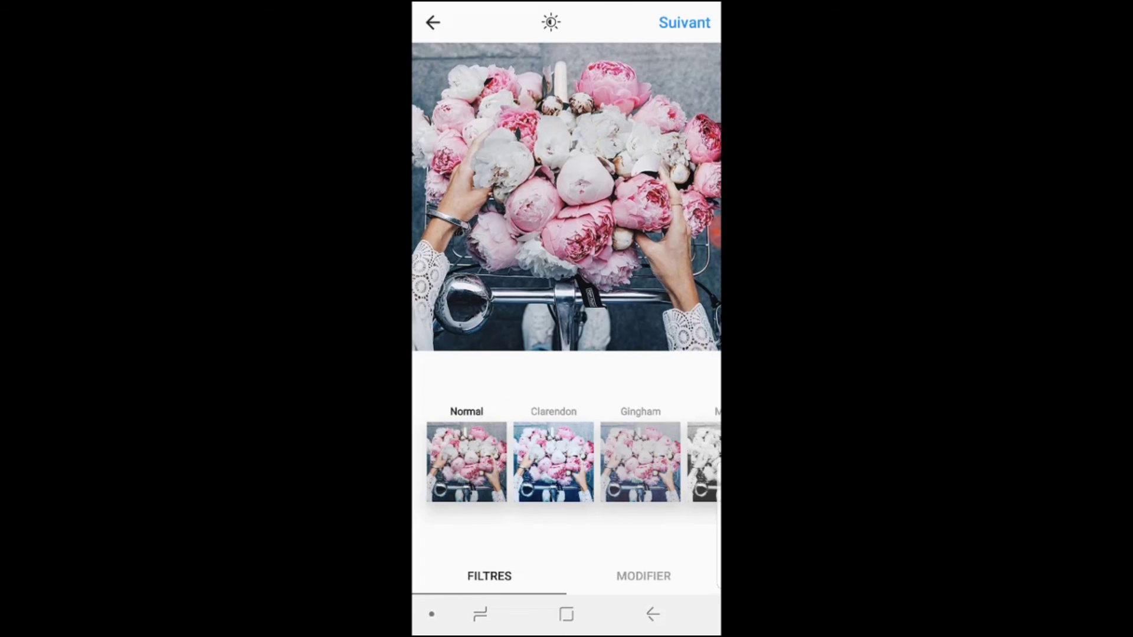
click(685, 23)
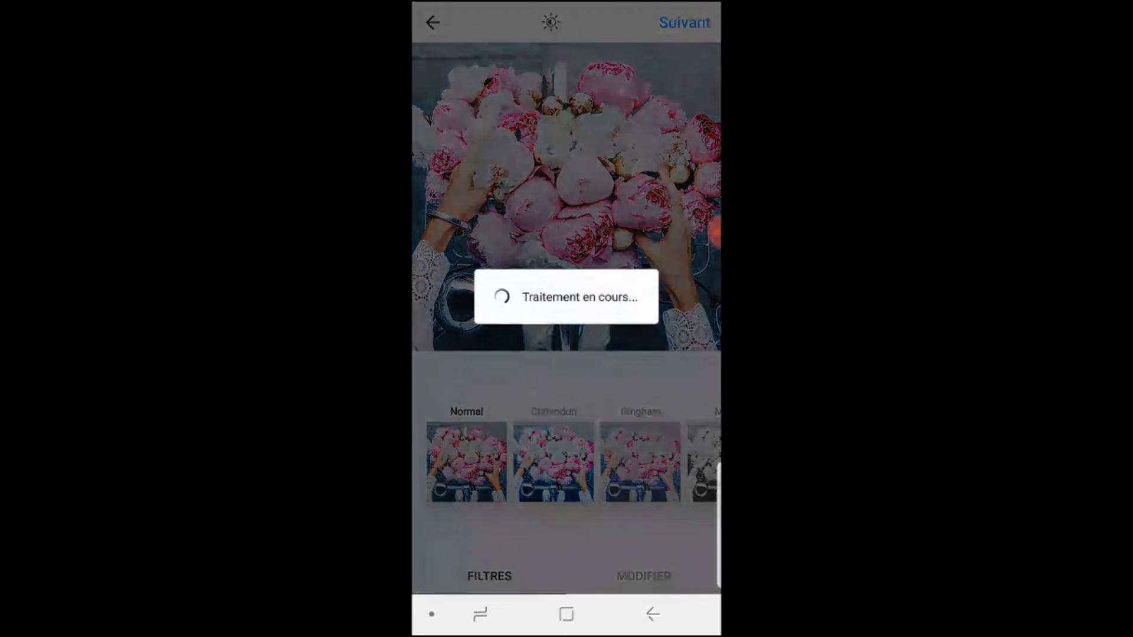
click(530, 96)
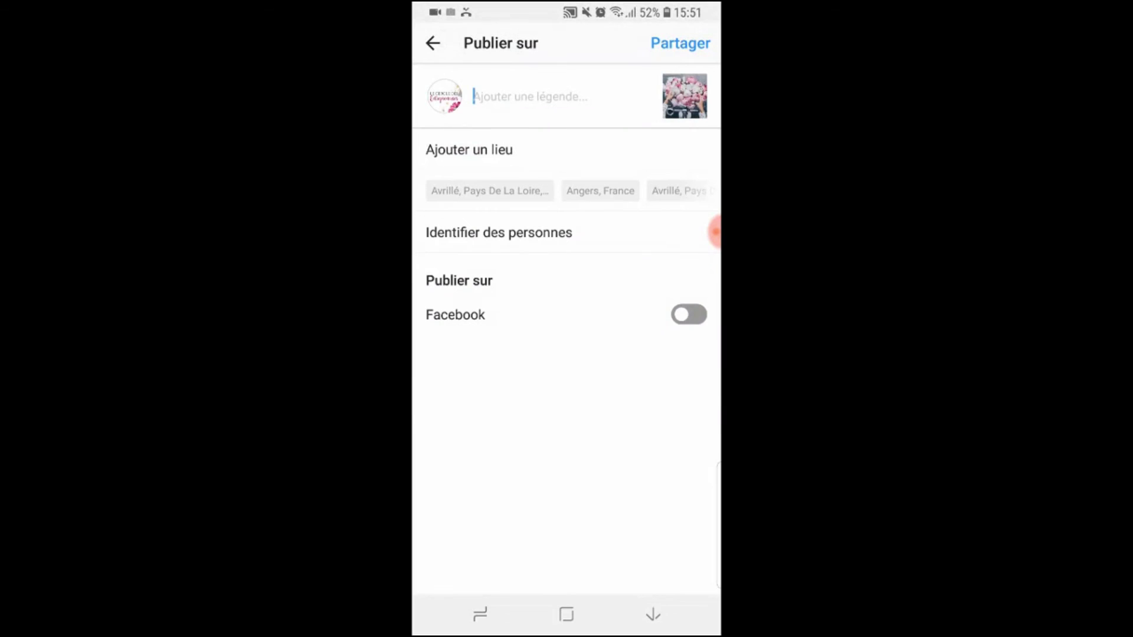
click(474, 98)
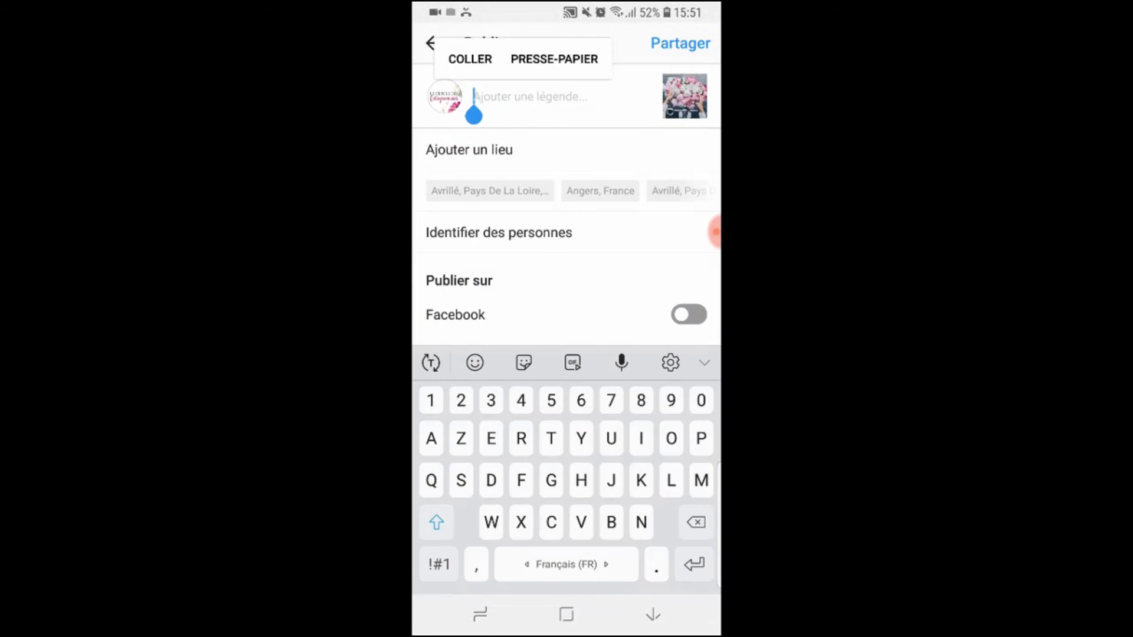
click(470, 56)
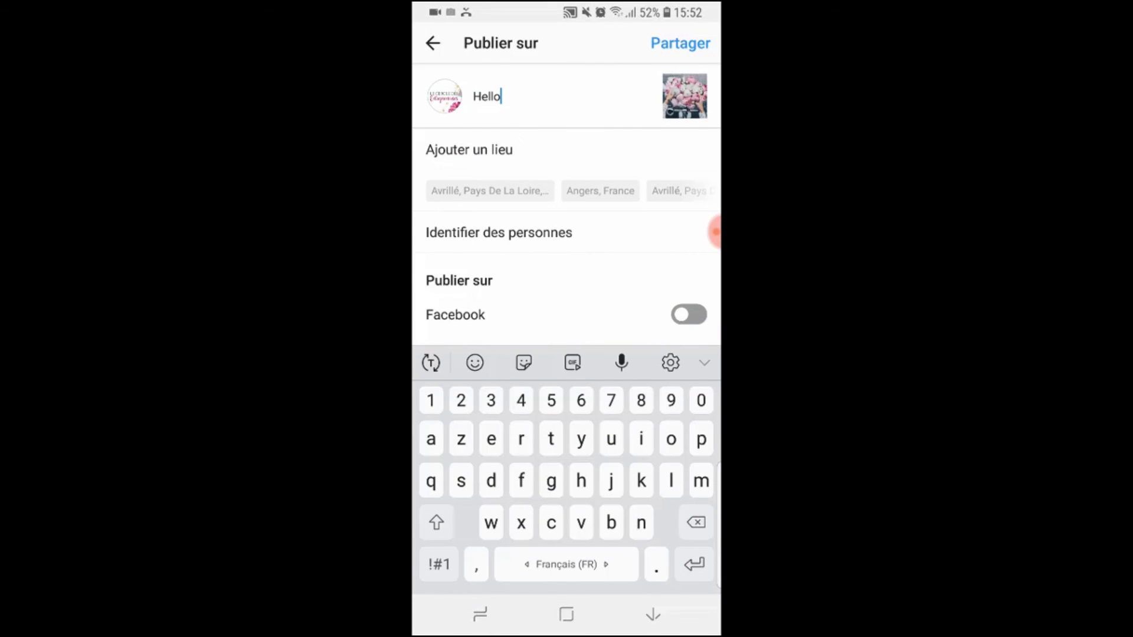